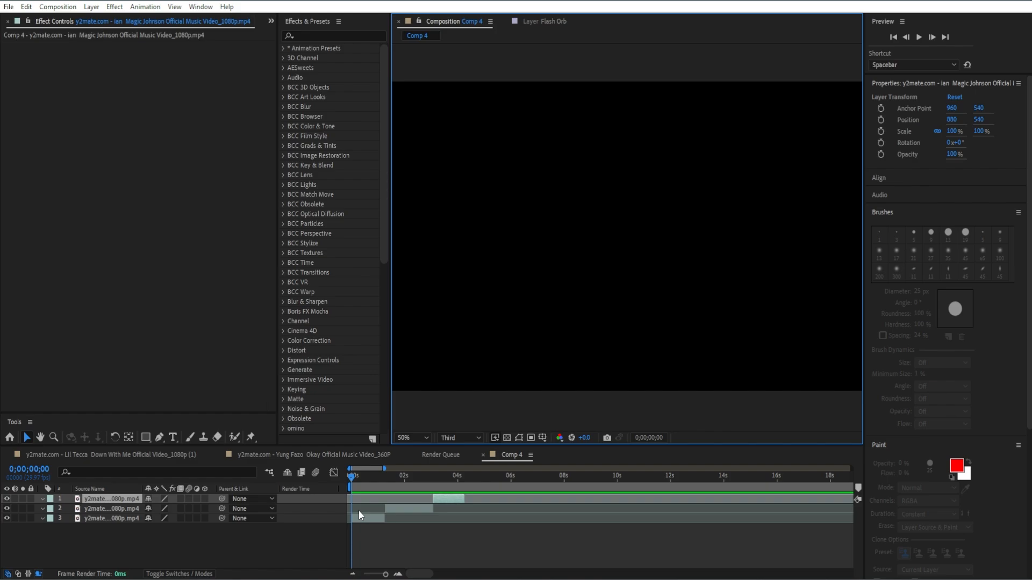
Set the preview resolution to Full and apply the S_Shake effect to the first clip on layer 3
left_click(459, 438)
left_click(453, 466)
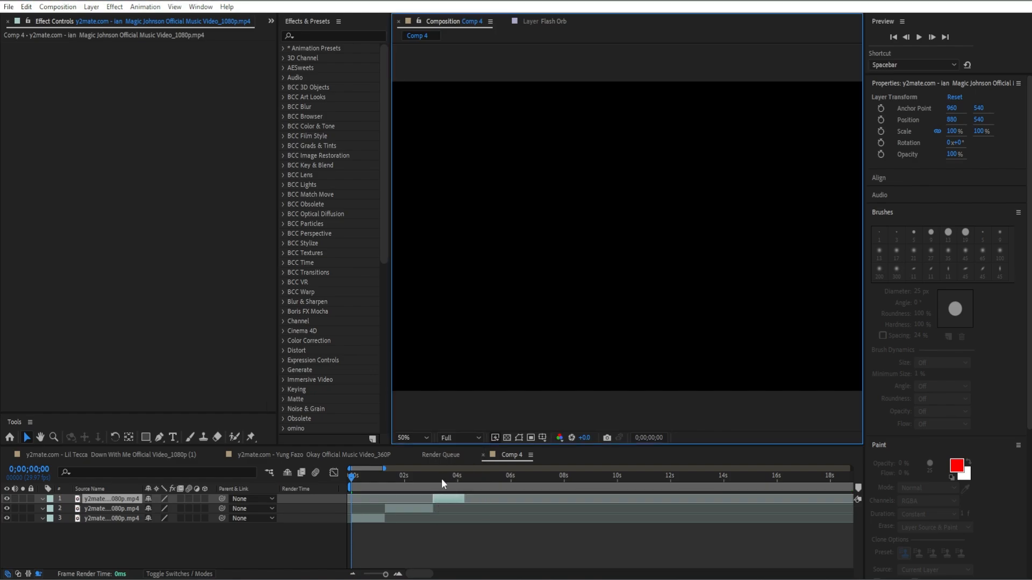
left_click_drag(351, 479, 362, 483)
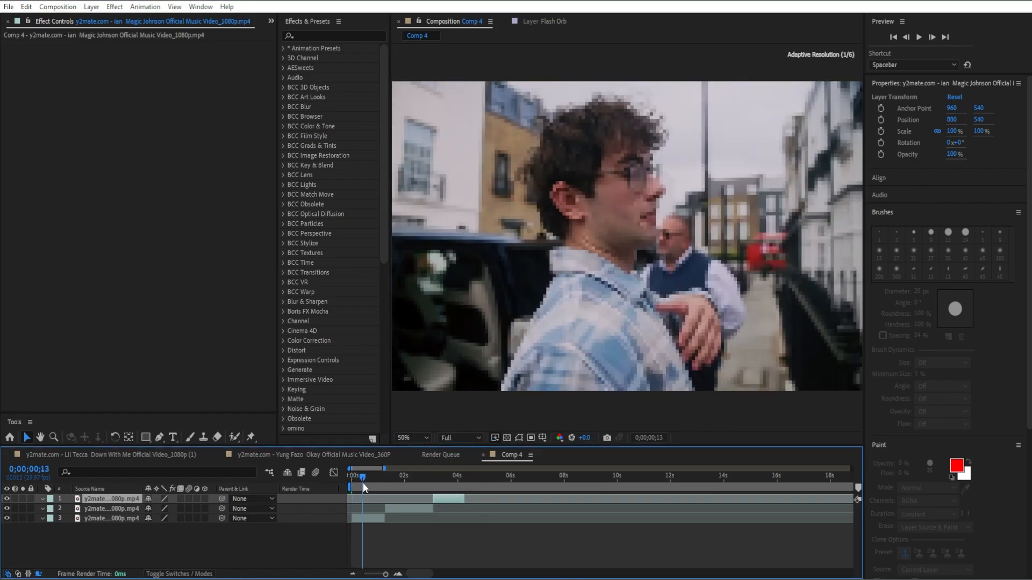
left_click(345, 33)
type("s_")
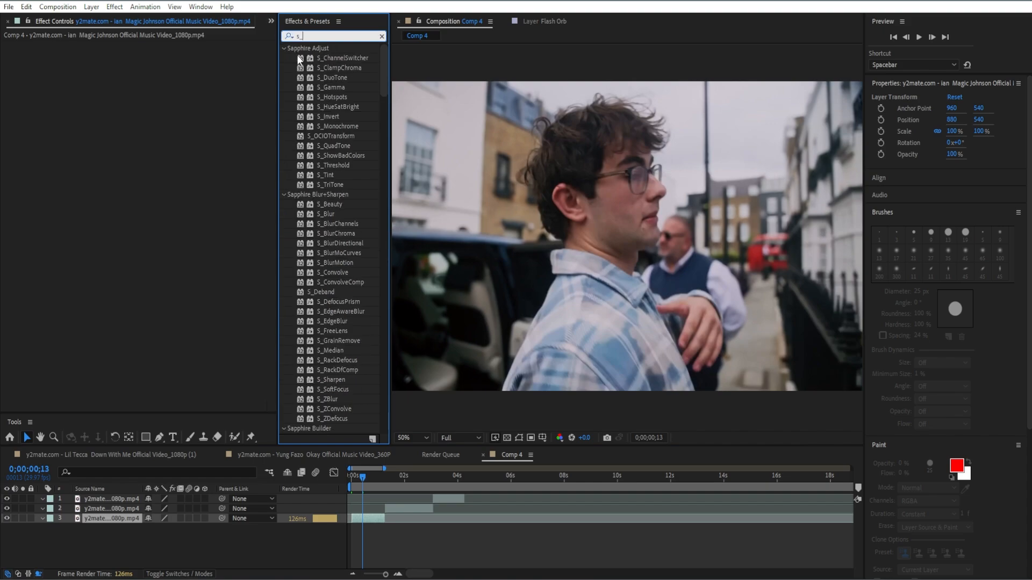
type("shake")
key("Return")
Set a starting S_Shake Amplitude keyframe of 4 at 0;00;00;01 on the first clip and reveal it in the timeline
left_click_drag(367, 488, 355, 481)
key("u")
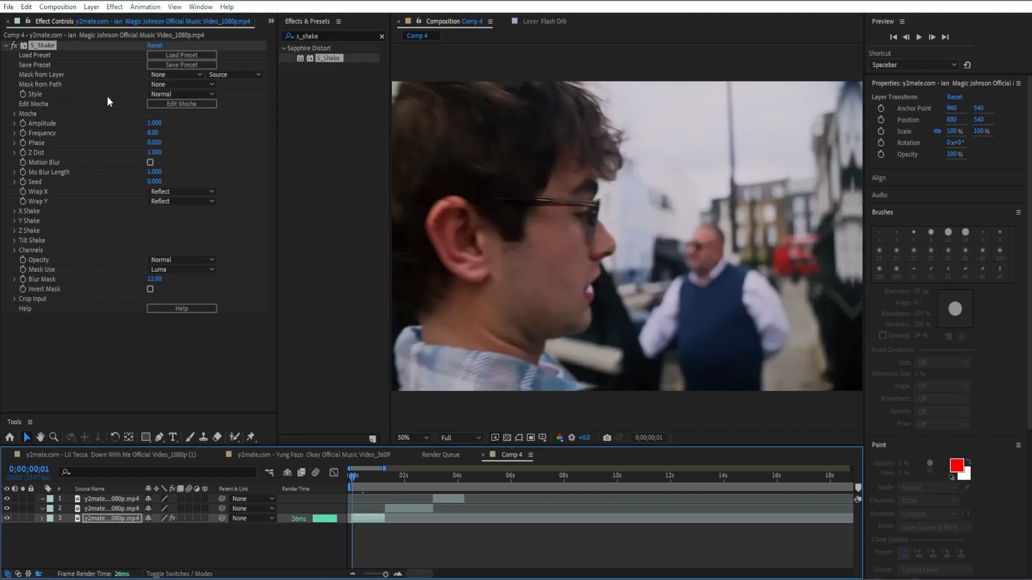
left_click(153, 123)
type("4")
key("Return")
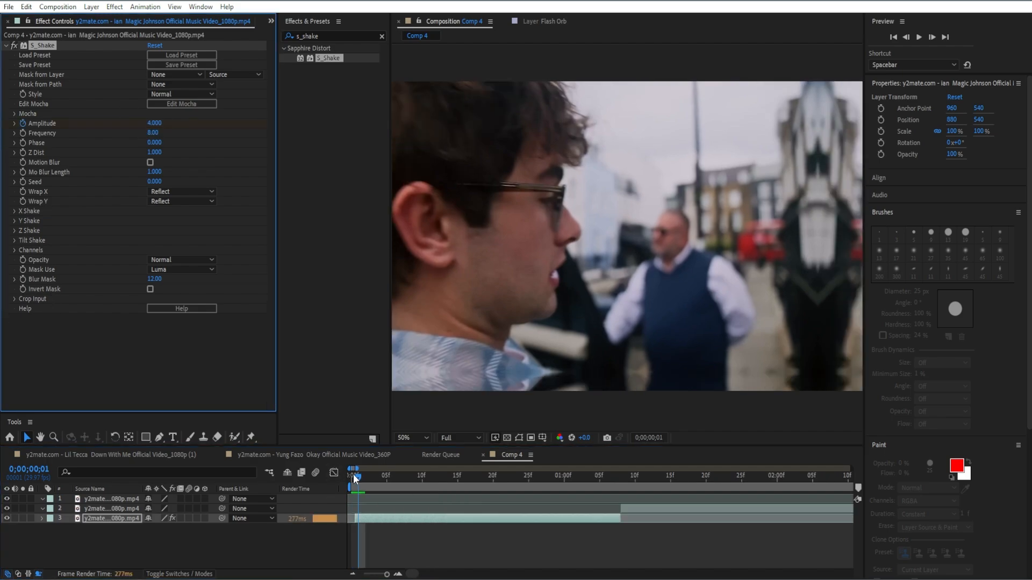
key("u")
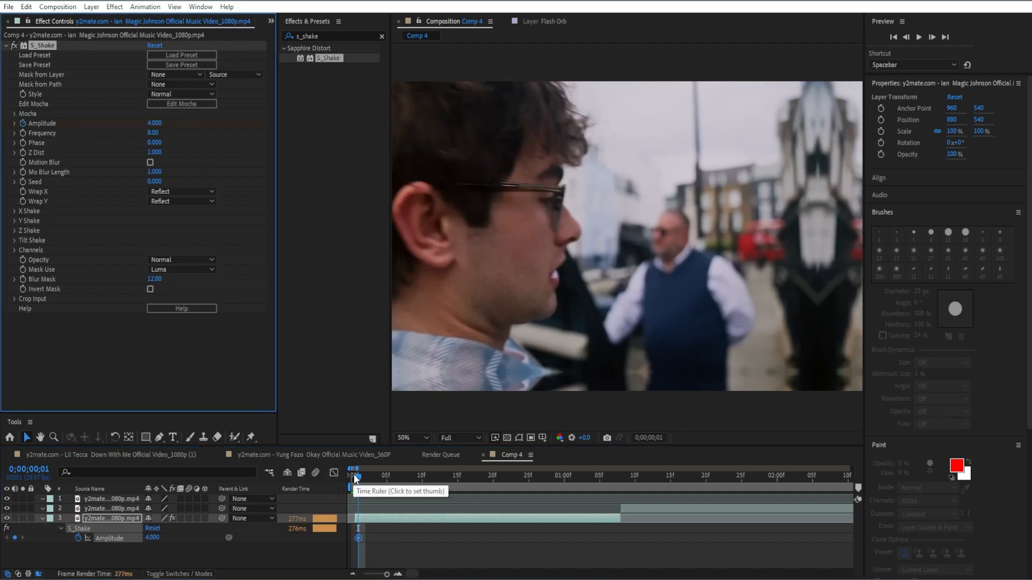
Add an S_Shake Amplitude keyframe of 0 at 0;00;00;09
left_click_drag(368, 476, 416, 492)
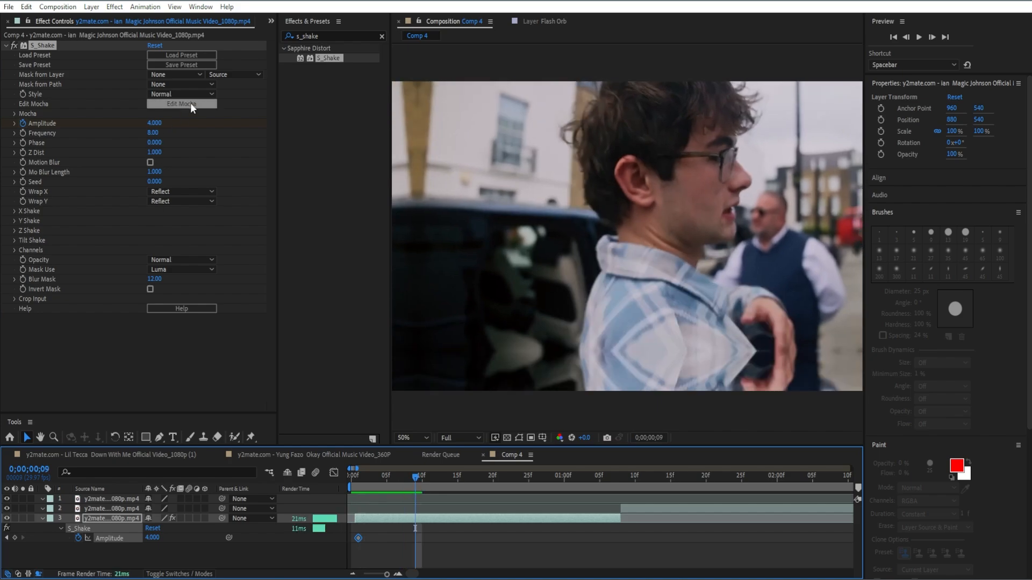
left_click(155, 123)
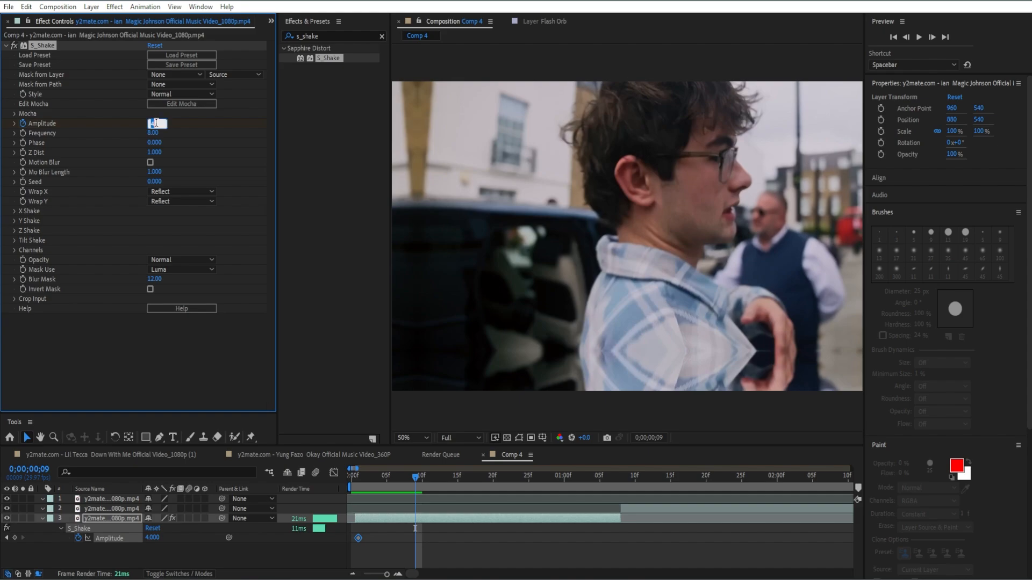
type("0")
key("Return")
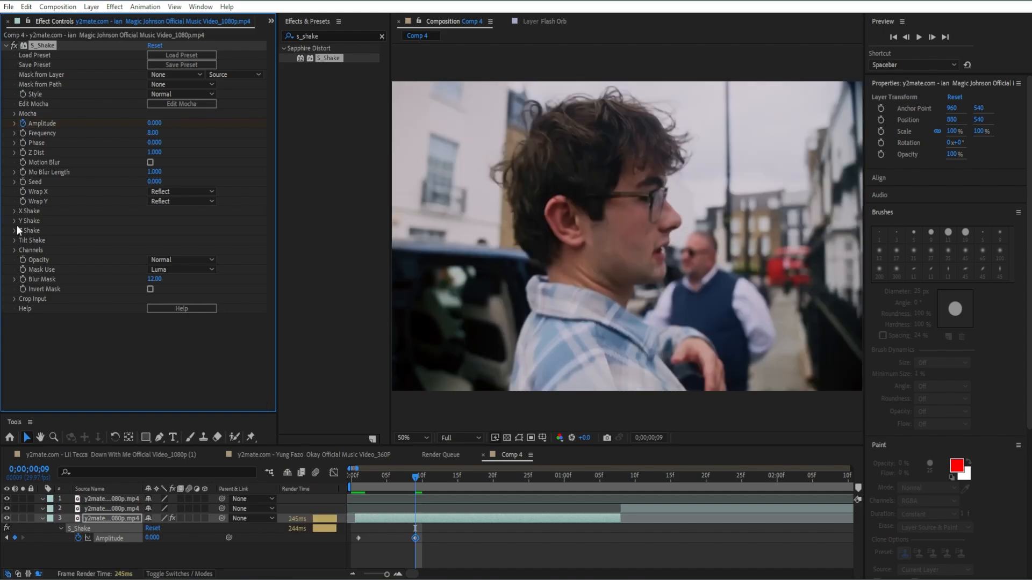
Set the Y Rand Amp of S_Shake's Y Shake to 845 with the playhead at 0;00;00;01
left_click(15, 221)
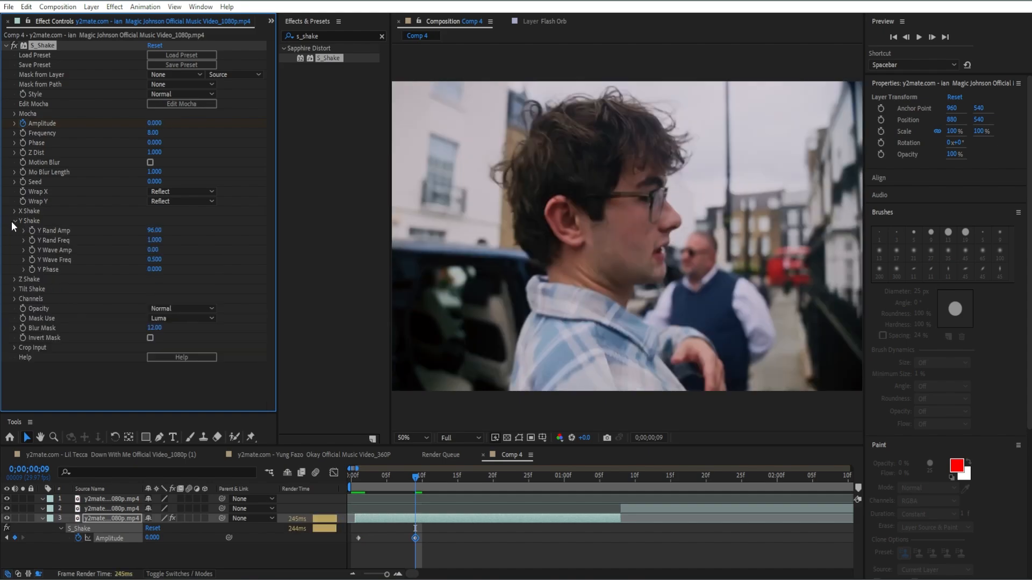
left_click_drag(407, 485, 357, 509)
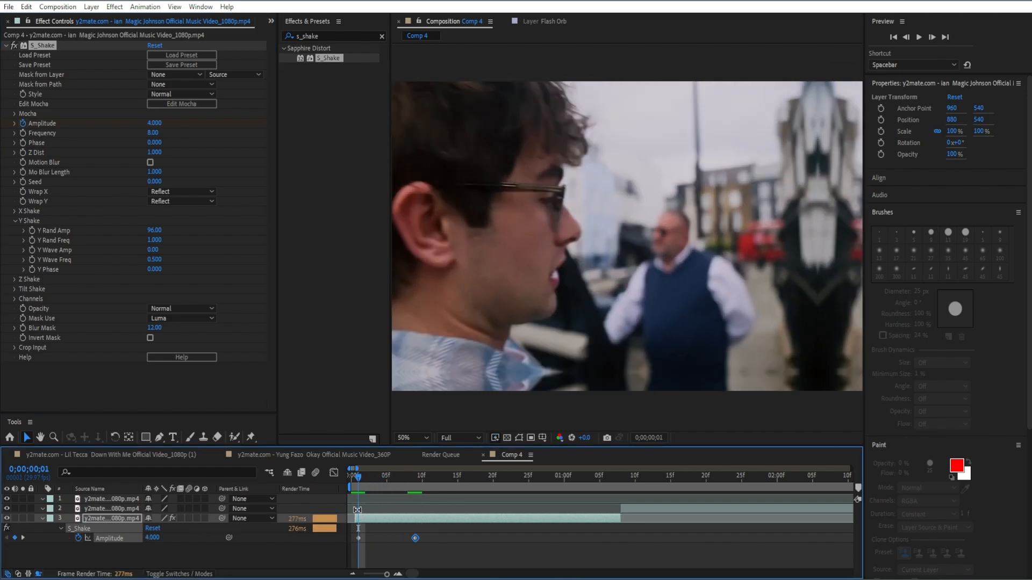
left_click(156, 230)
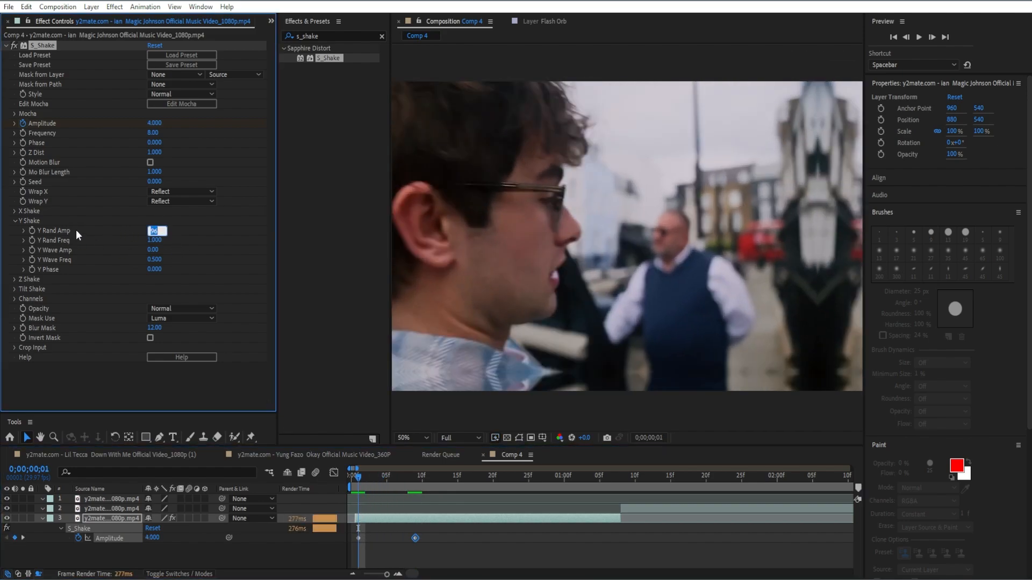
type("845")
key("Return")
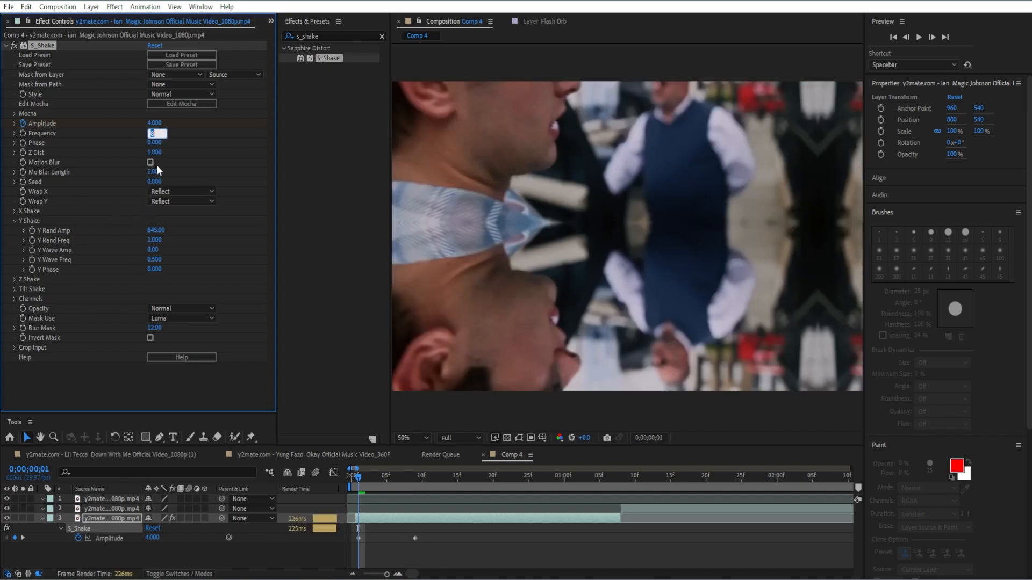
Set the S_Shake Frequency to 10 and enable its Motion Blur
type("10")
key("Return")
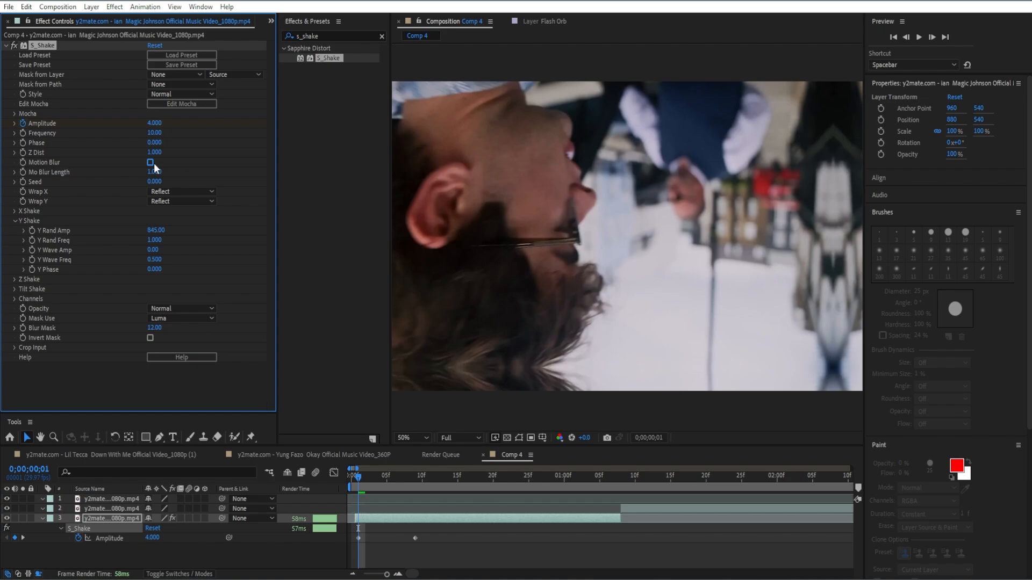
left_click(151, 162)
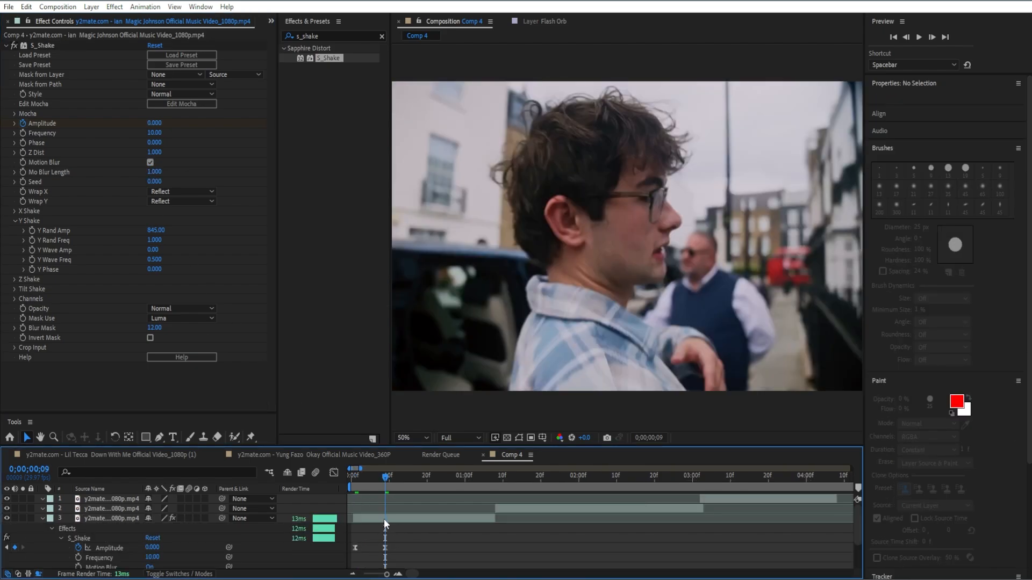
Find the Optics Compensation effect and apply it to the first clip
left_click_drag(384, 518, 359, 514)
left_click(380, 37)
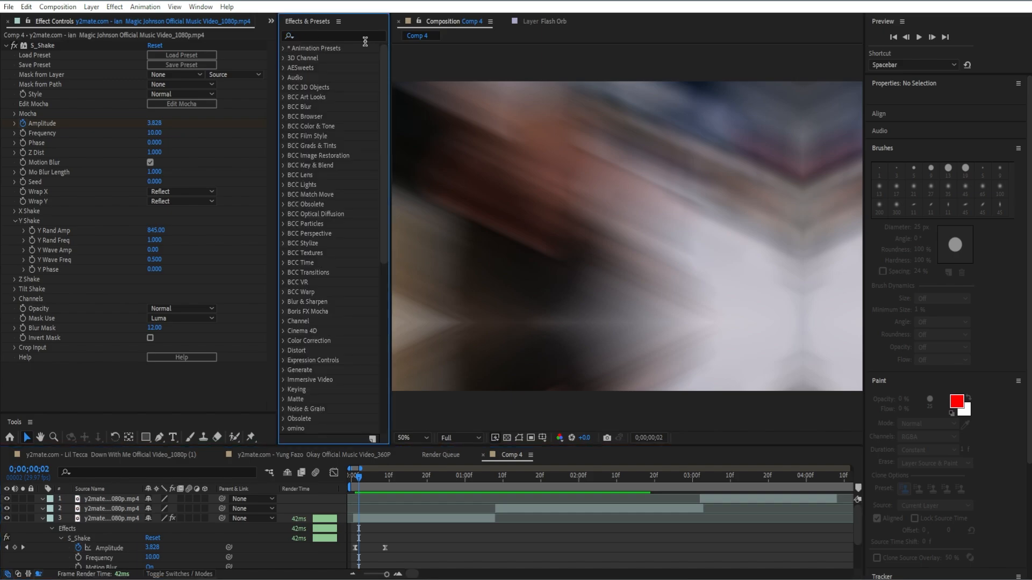
type("opti")
left_click_drag(335, 165, 184, 212)
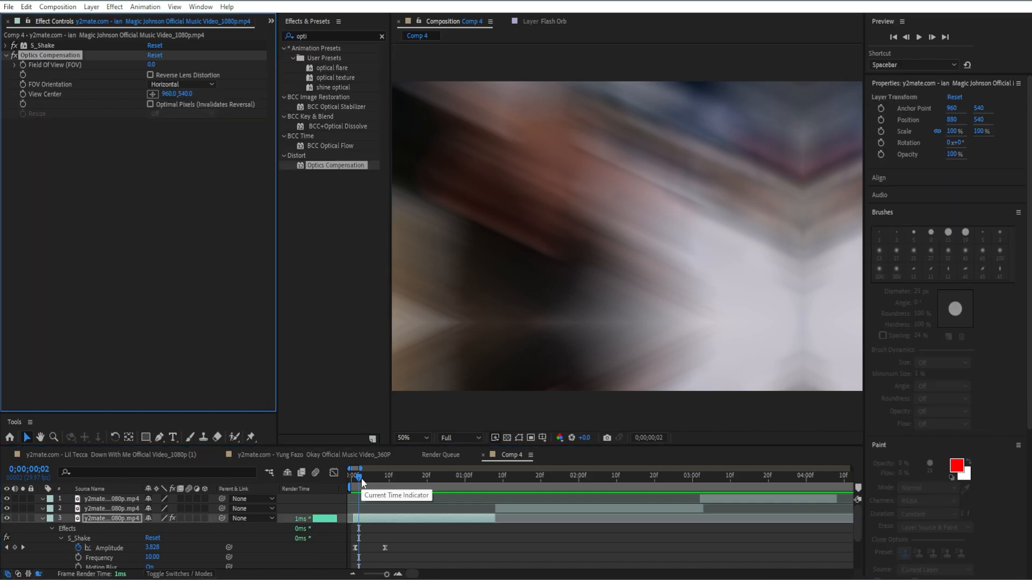
Enable Reverse Lens Distortion and keyframe Field of View from 0 at 0;00;00;09 to 113 at 0;00;00;20
left_click_drag(359, 480, 385, 483)
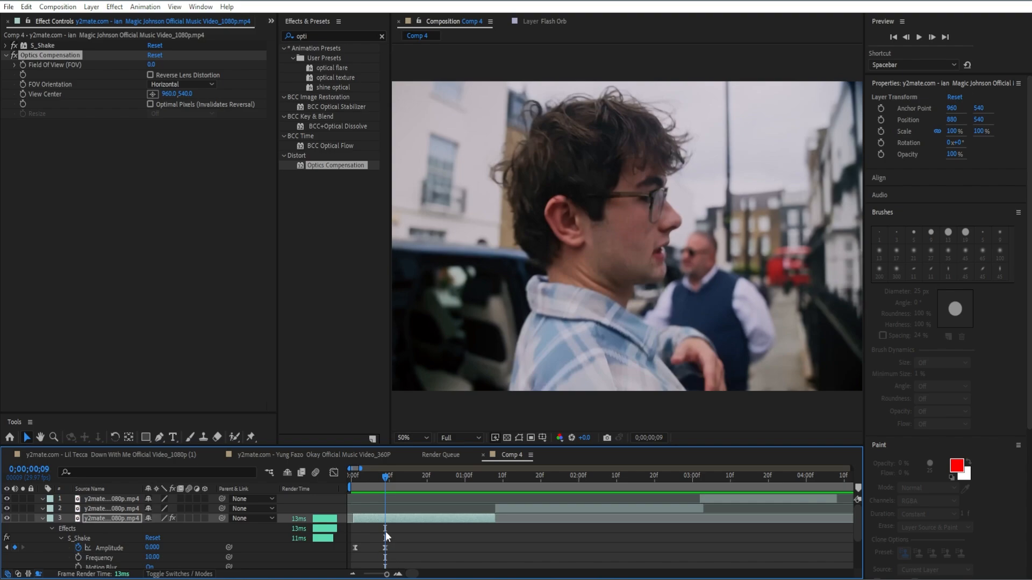
left_click(149, 74)
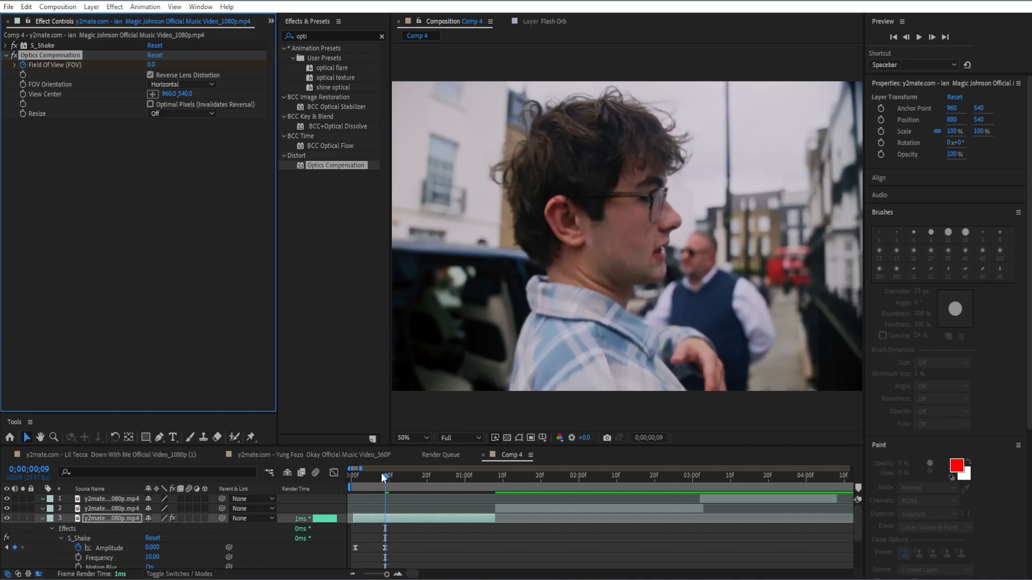
left_click_drag(382, 475, 427, 489)
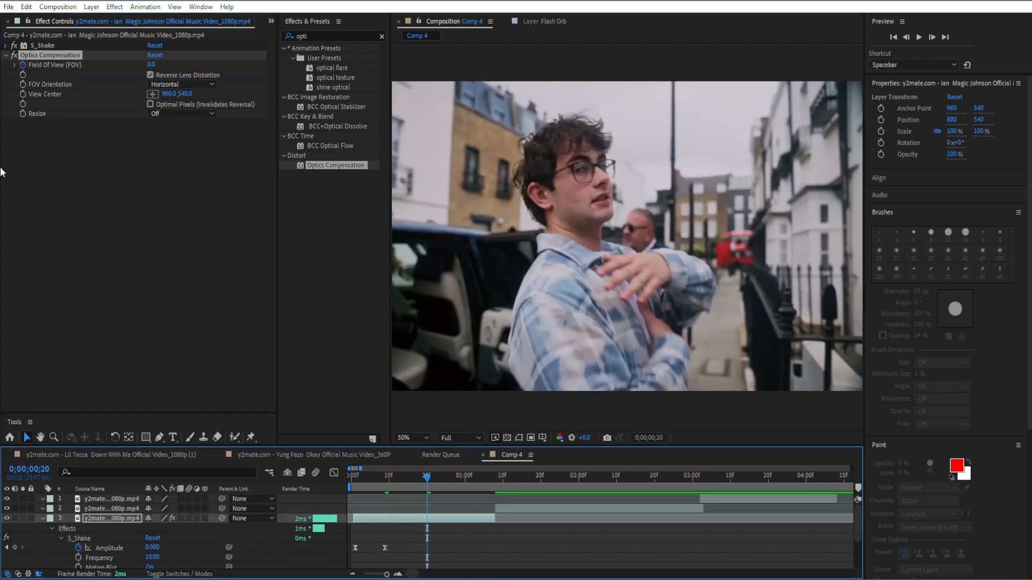
left_click(152, 64)
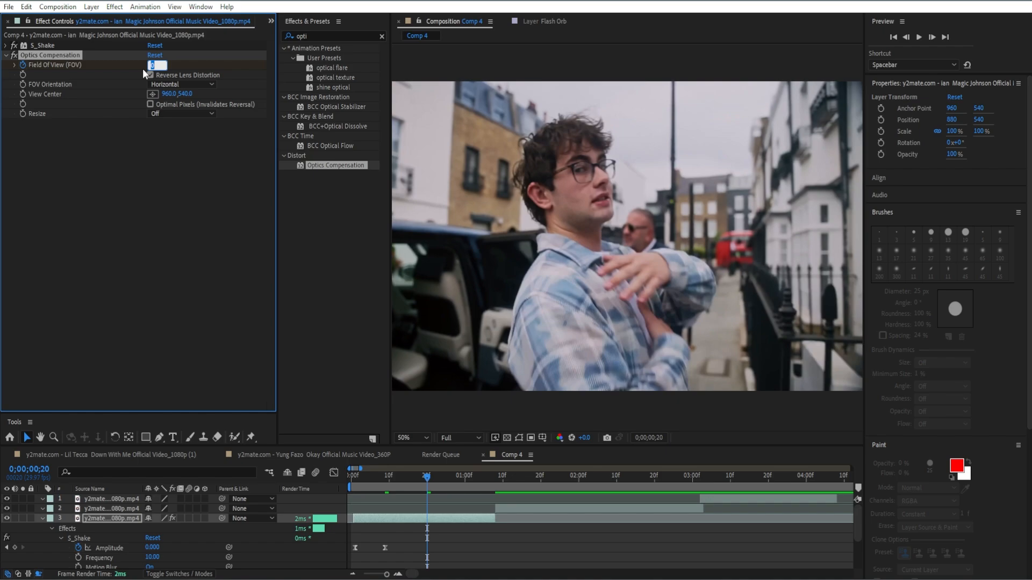
type("113")
key("Return")
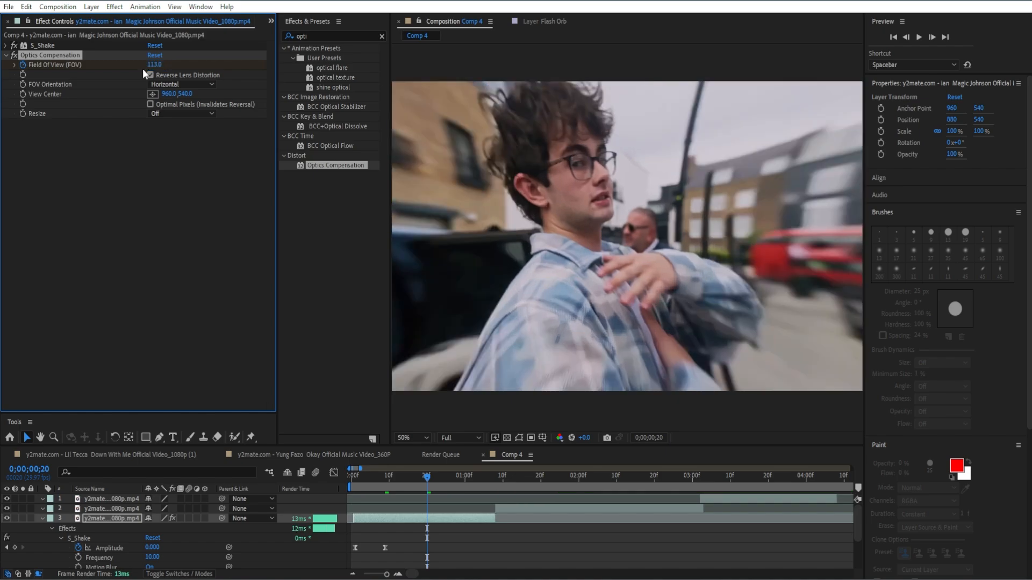
Add a Field of View keyframe of 0 at the end of the first clip, at 0;00;01;08
left_click_drag(433, 486, 494, 477)
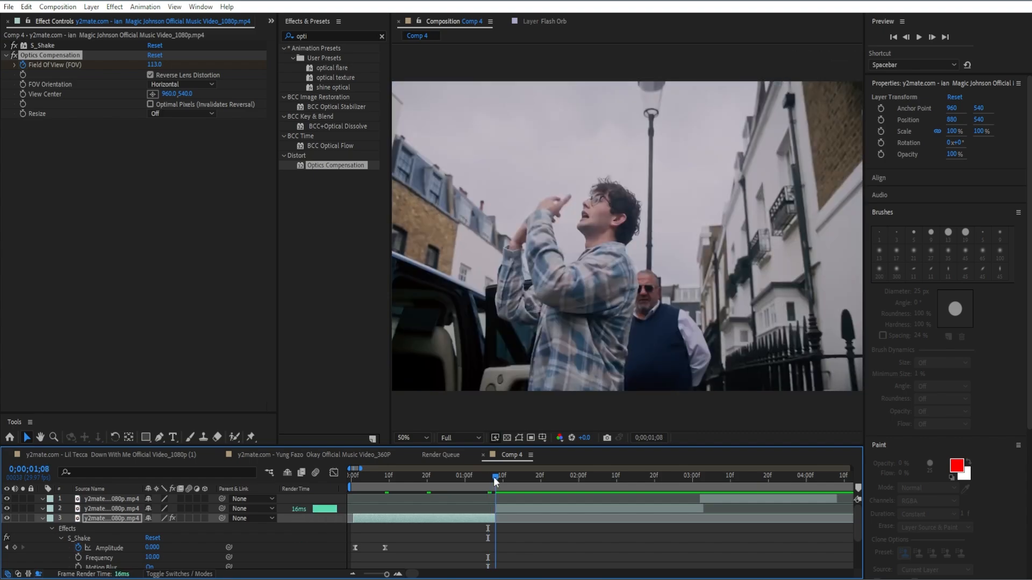
left_click(159, 65)
type("0")
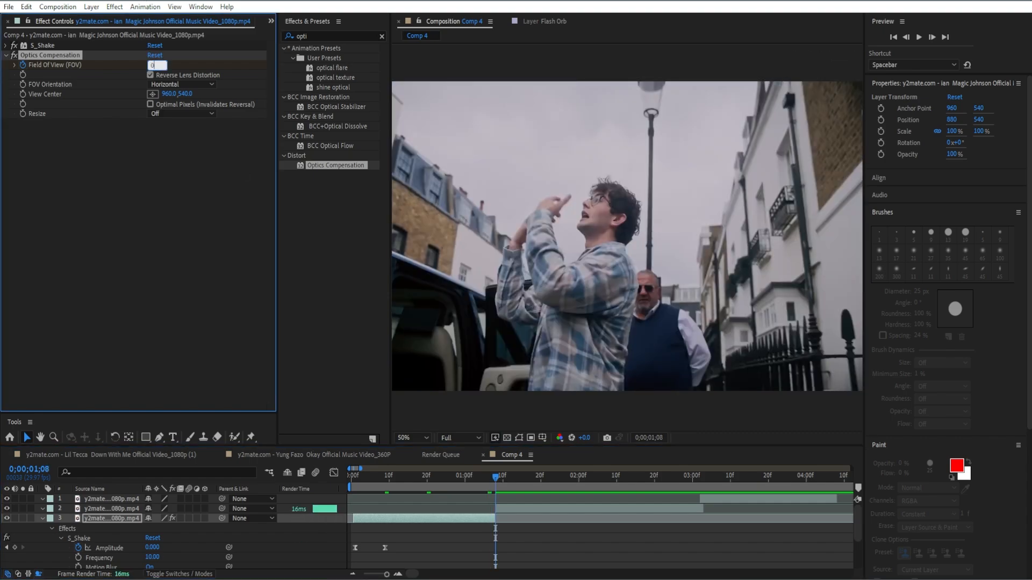
key("Return")
Apply Easy Ease to the three Field of View keyframes of Optics Compensation
scroll(390, 541, "down", 4)
key("F9")
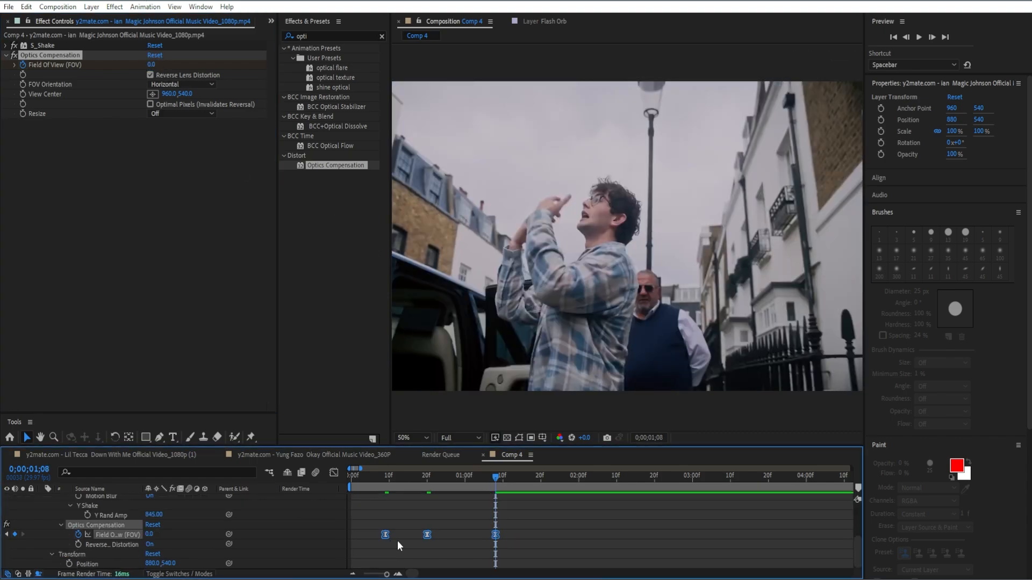
left_click(465, 534)
Apply CC Radial Blur to the first clip and set its Type to Centered Zoom
scroll(387, 529, "up", 2)
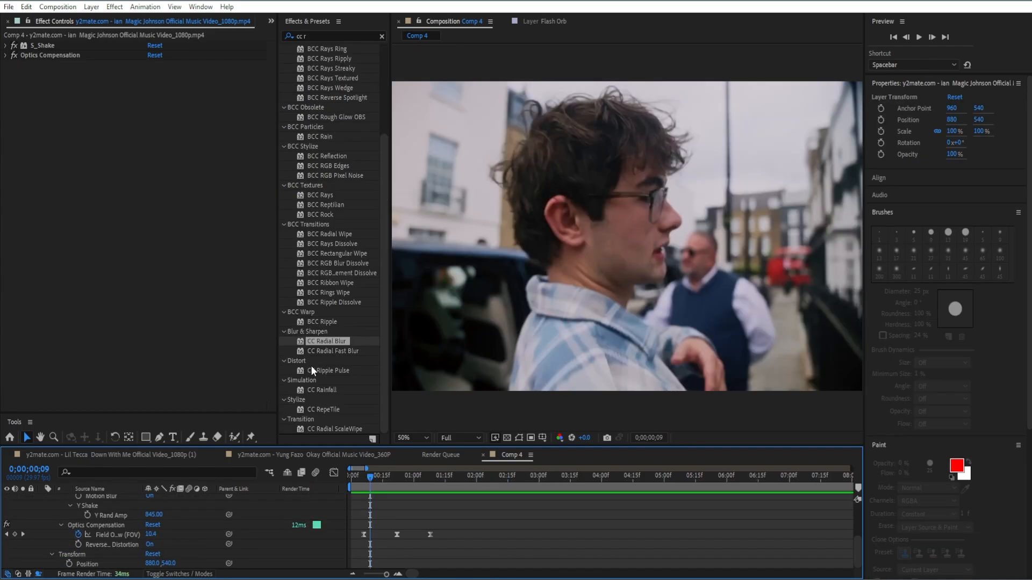
left_click(335, 340)
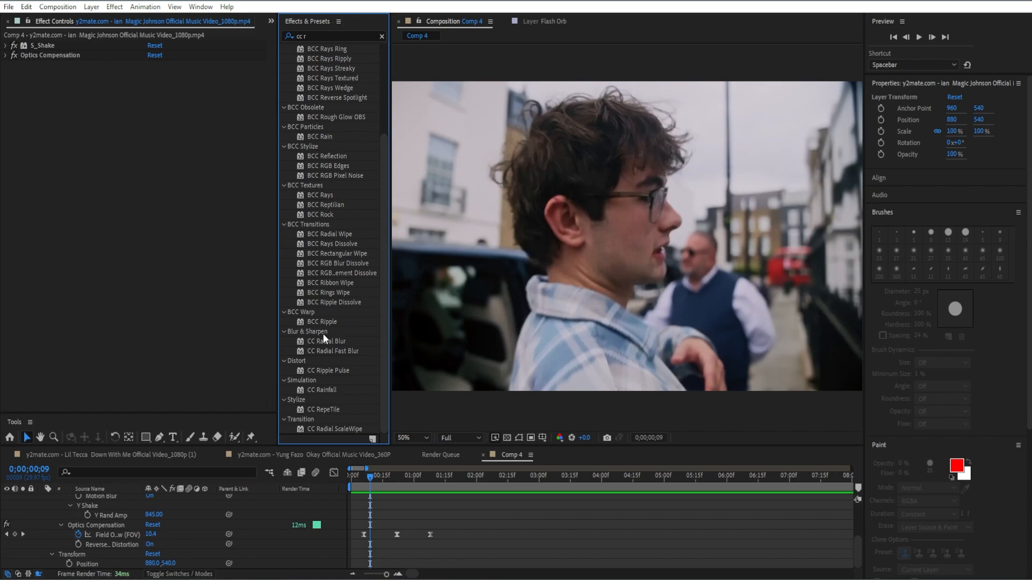
left_click_drag(324, 341, 161, 247)
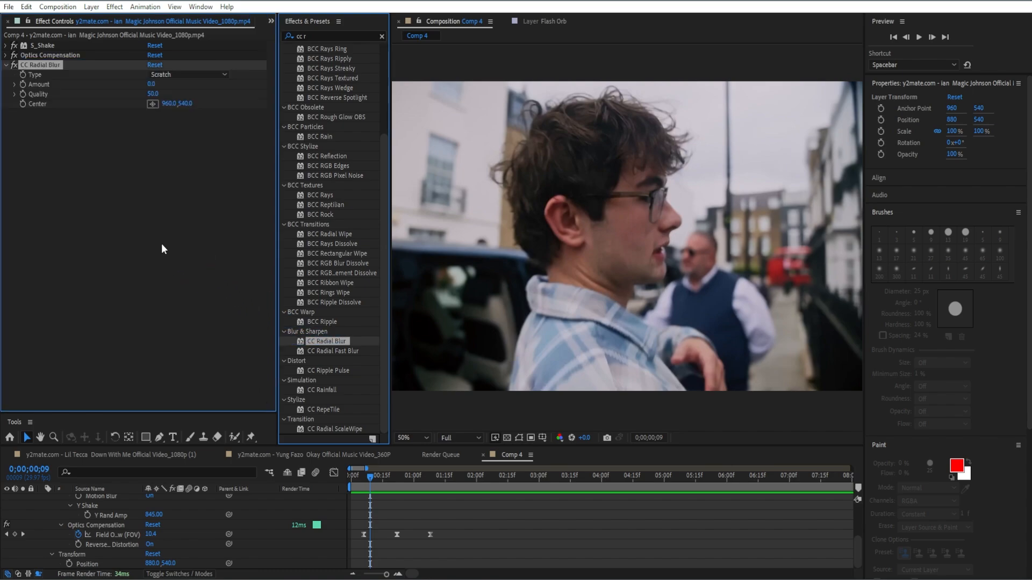
left_click(171, 75)
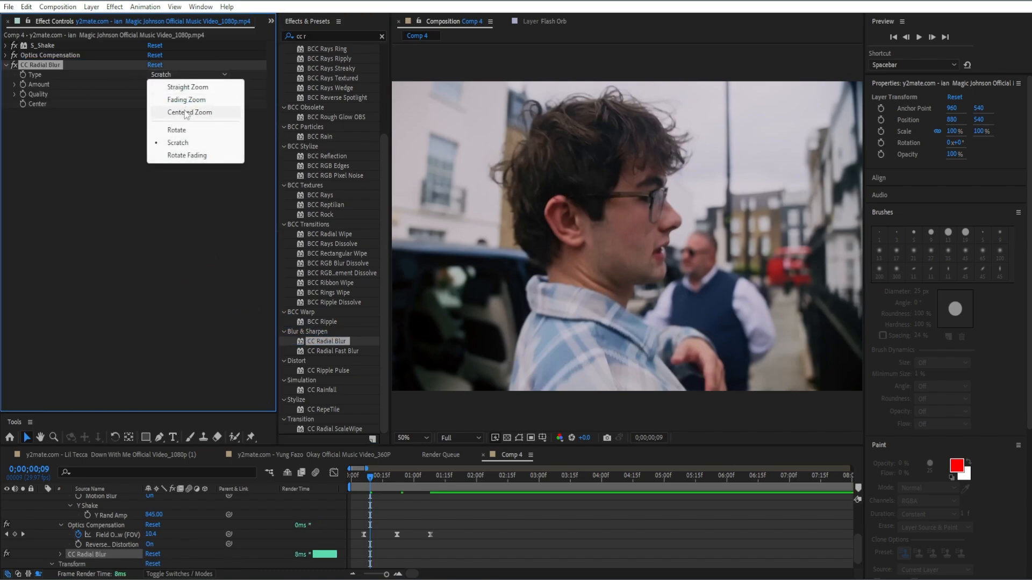
left_click(185, 113)
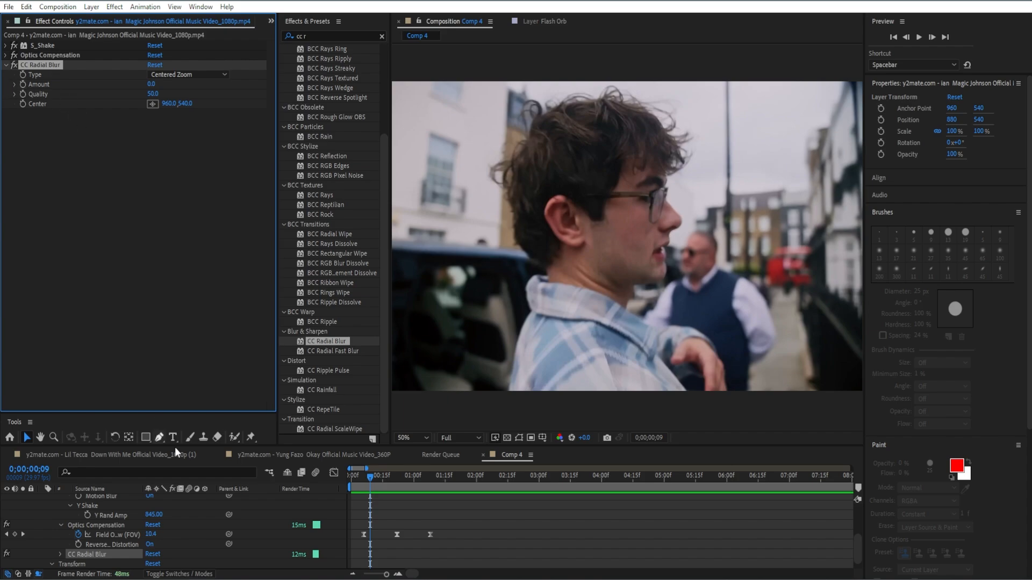
Keyframe the CC Radial Blur Amount from 0 at 0;00;00;06 to 70 at 0;00;00;15
left_click_drag(372, 482, 363, 483)
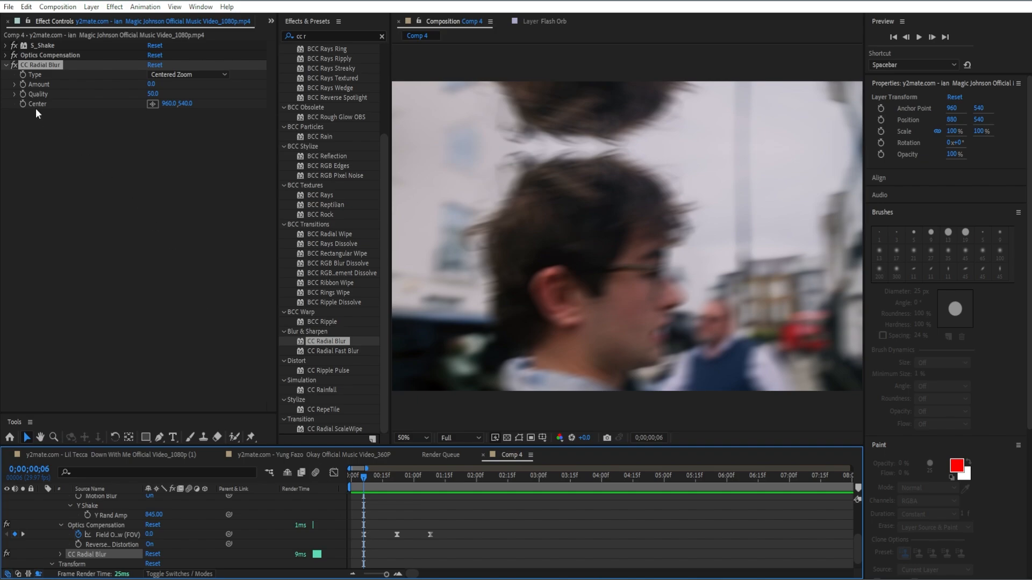
left_click(22, 83)
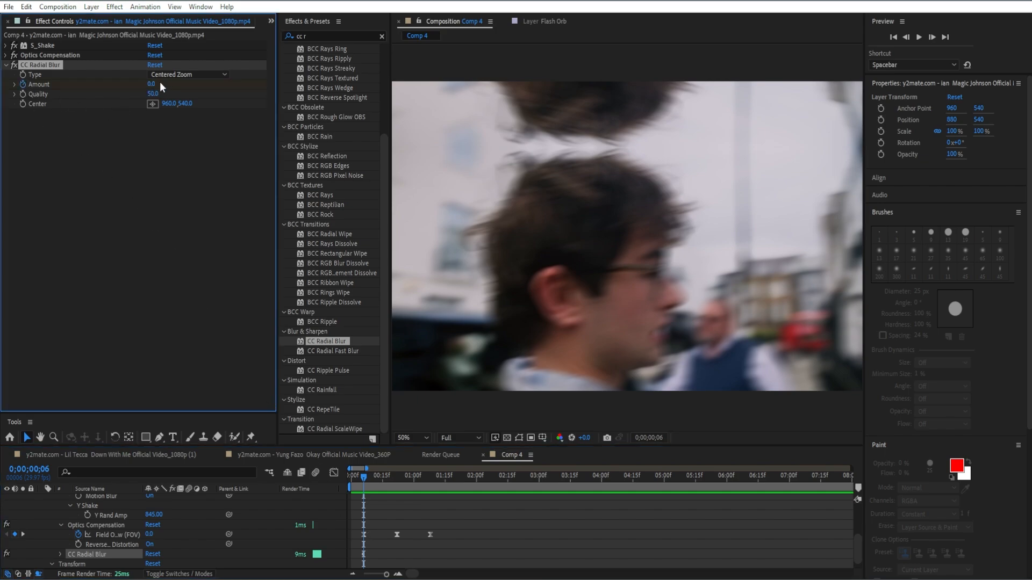
left_click_drag(369, 477, 382, 480)
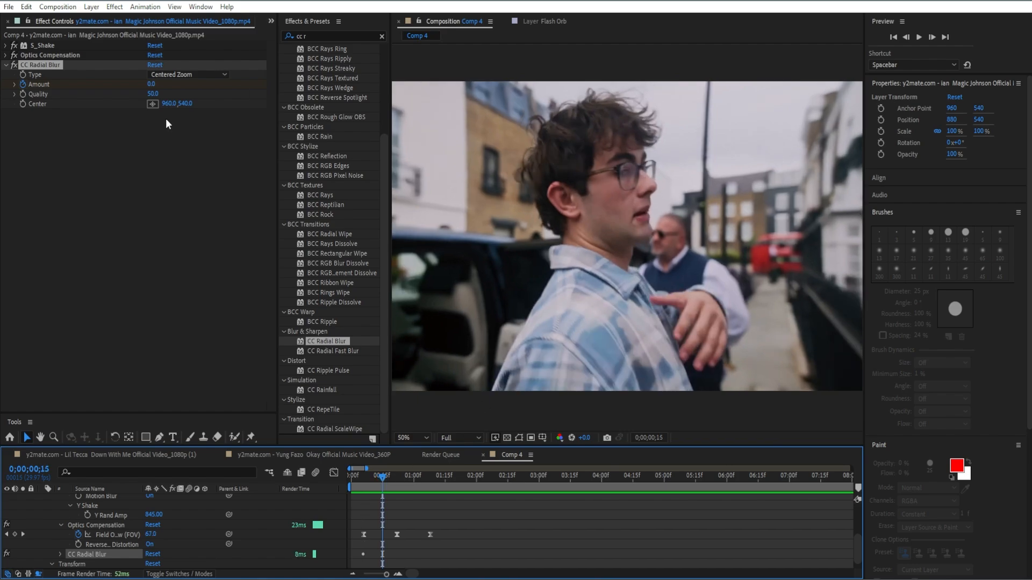
left_click(151, 84)
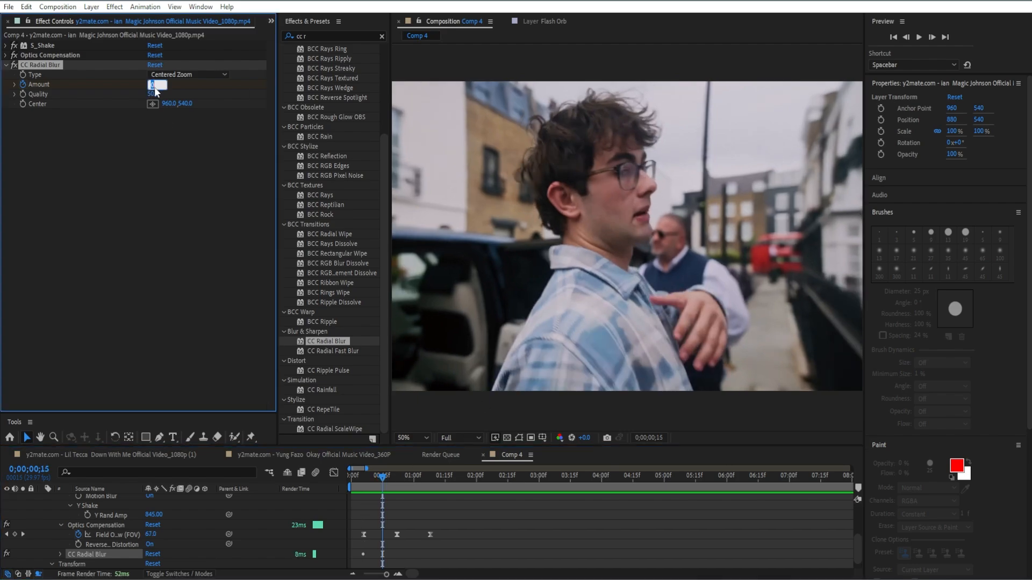
type("70")
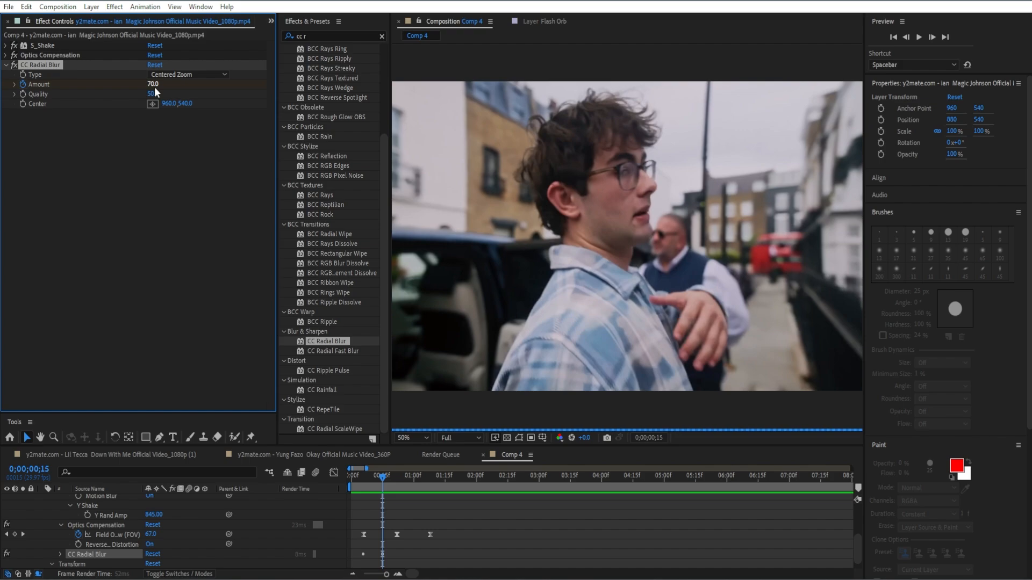
Add a CC Radial Blur Amount keyframe of 0 at 0;00;01;00 on the first clip
key("Return")
left_click_drag(391, 477, 413, 485)
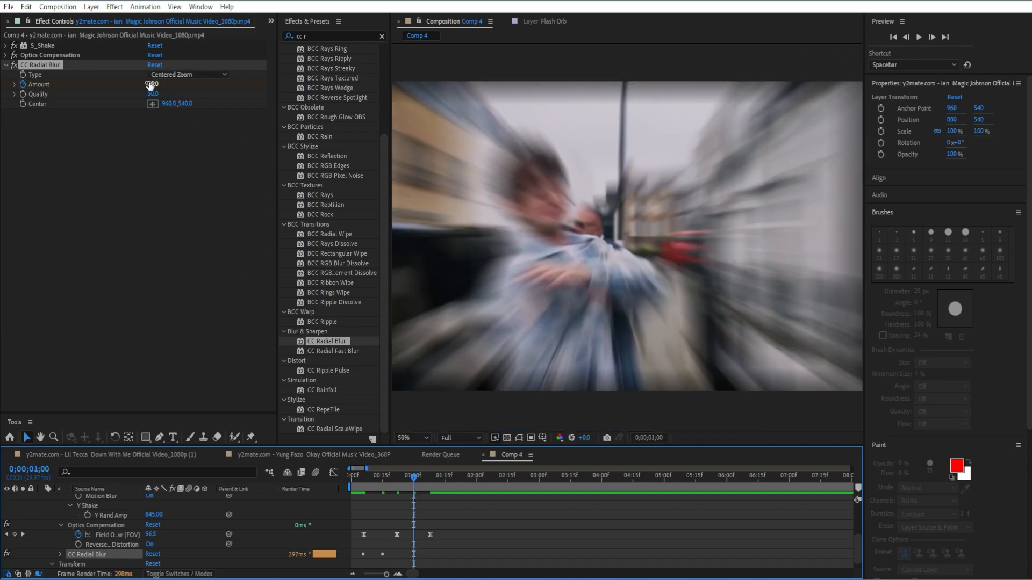
left_click(153, 84)
type("0")
key("Return")
Apply Easy Ease to the three Amount keyframes of CC Radial Blur
key("u")
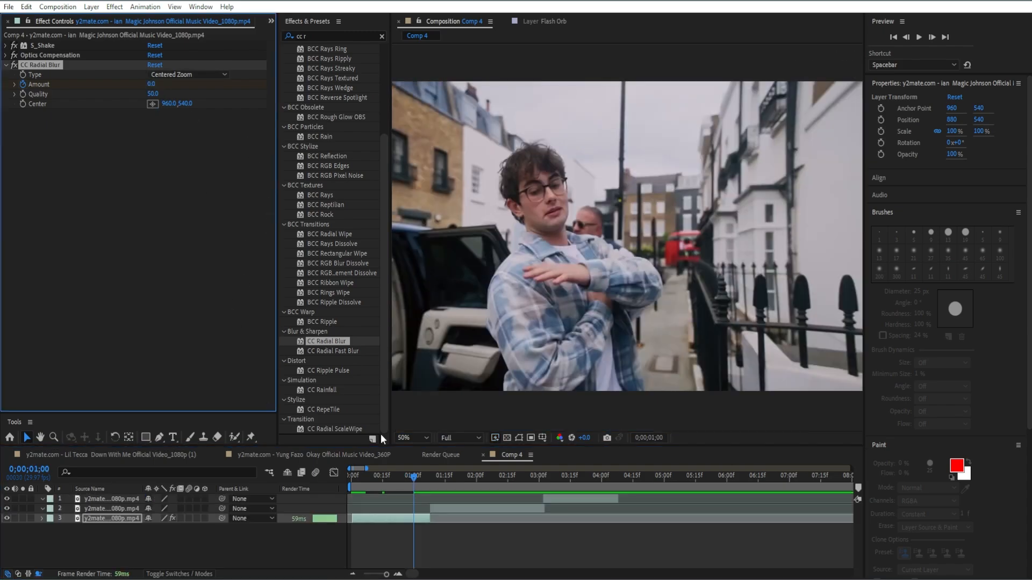
key("u")
key("u")
left_click_drag(437, 566, 353, 559)
key("F9")
left_click(408, 547)
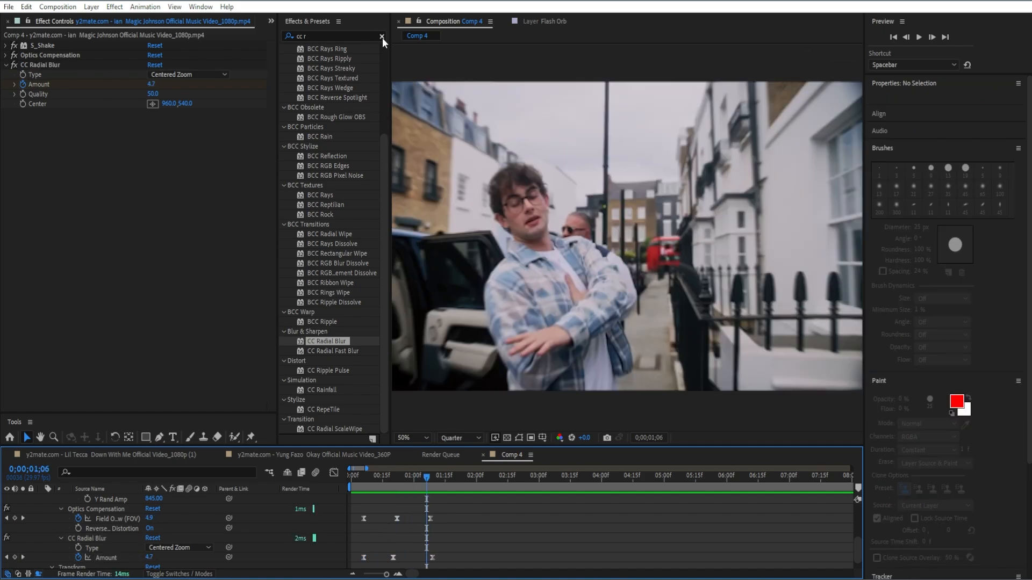
Find the Brightness & Contrast effect and apply it to the first clip
left_click(382, 37)
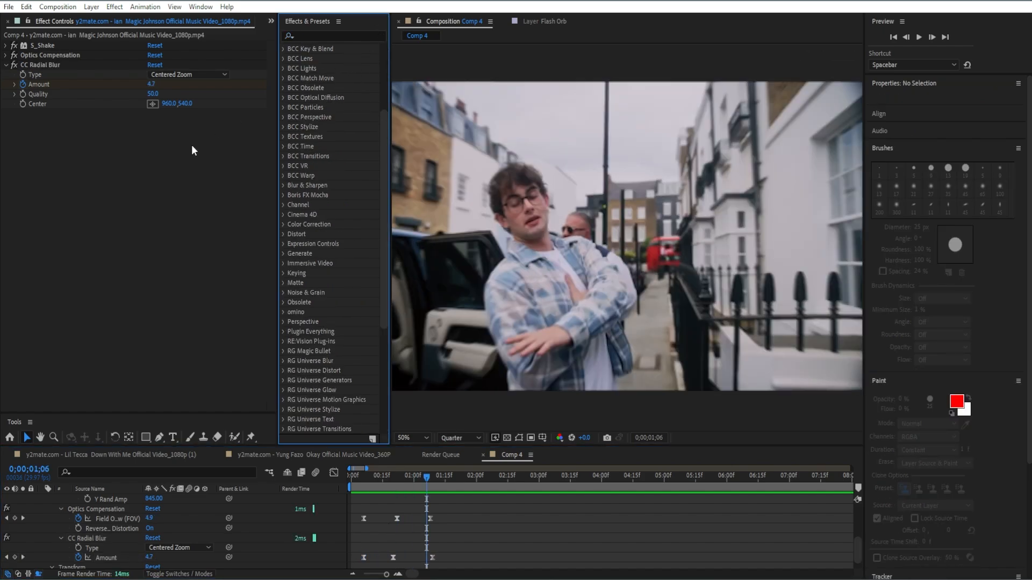
left_click(6, 65)
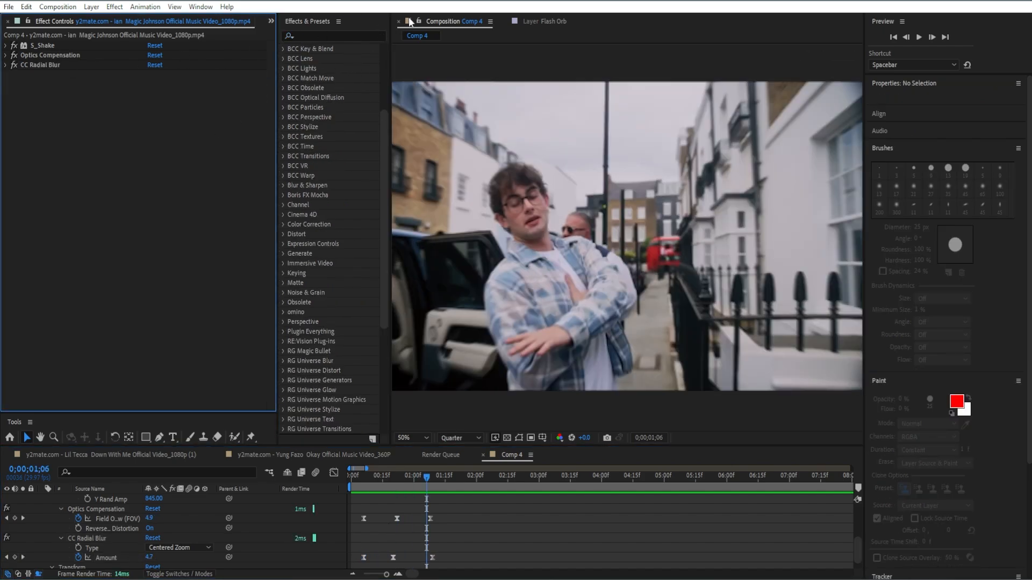
left_click(357, 32)
type("bright")
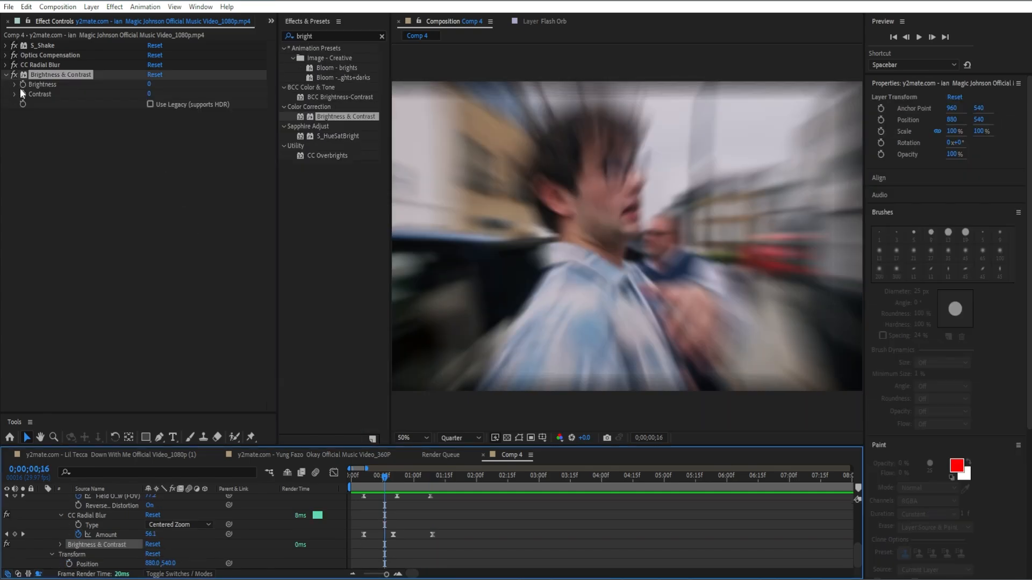
Set Brightness to 150 and keyframe it at 0;00;00;16 on the first clip
left_click(150, 84)
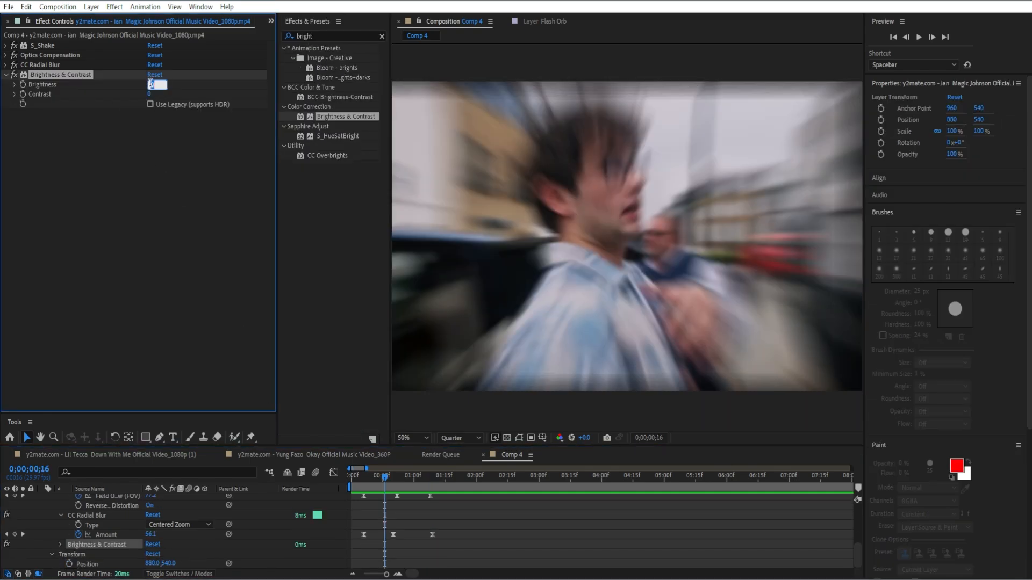
type("150")
key("Return")
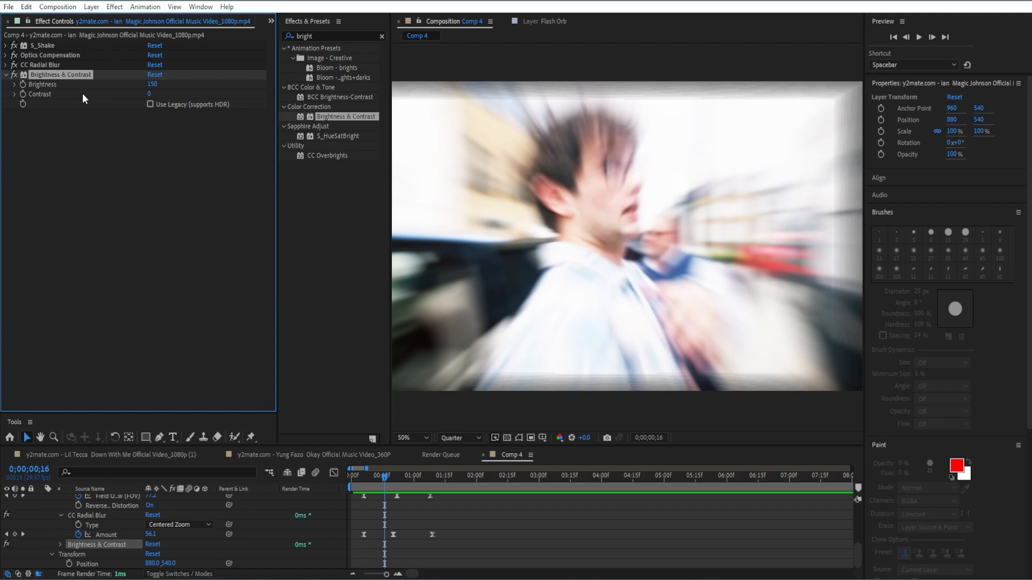
left_click(22, 84)
scroll(423, 569, "up", 10)
scroll(415, 540, "down", 10)
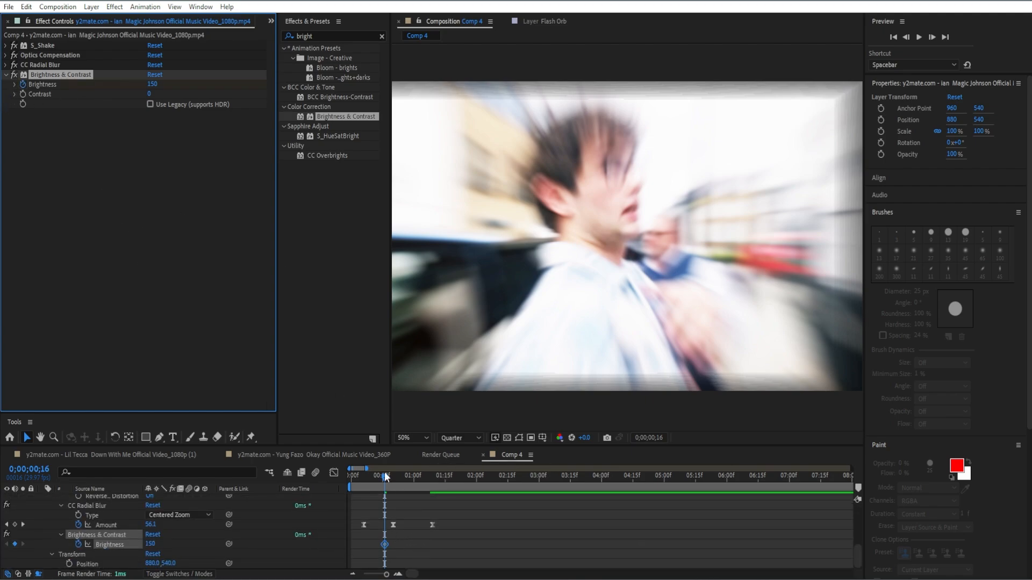
Add a Brightness keyframe of 0 one frame later, at 0;00;00;17
key("equal")
key("equal")
left_click_drag(385, 476, 394, 478)
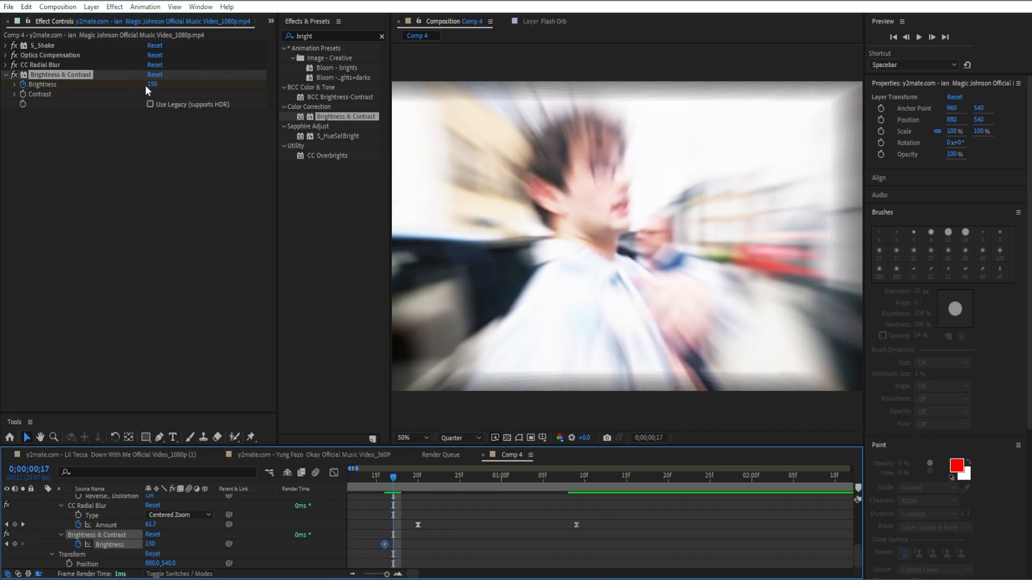
left_click(152, 84)
type("0")
key("Return")
left_click(398, 543)
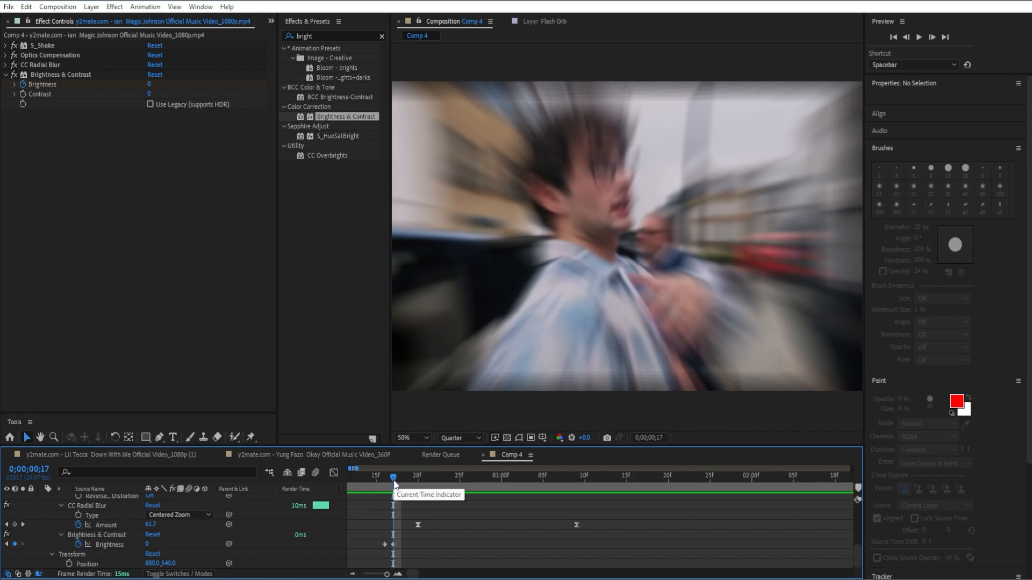
Select and copy the two Brightness keyframes at 0;00;00;16 and 0;00;00;17
left_click_drag(391, 482, 389, 489)
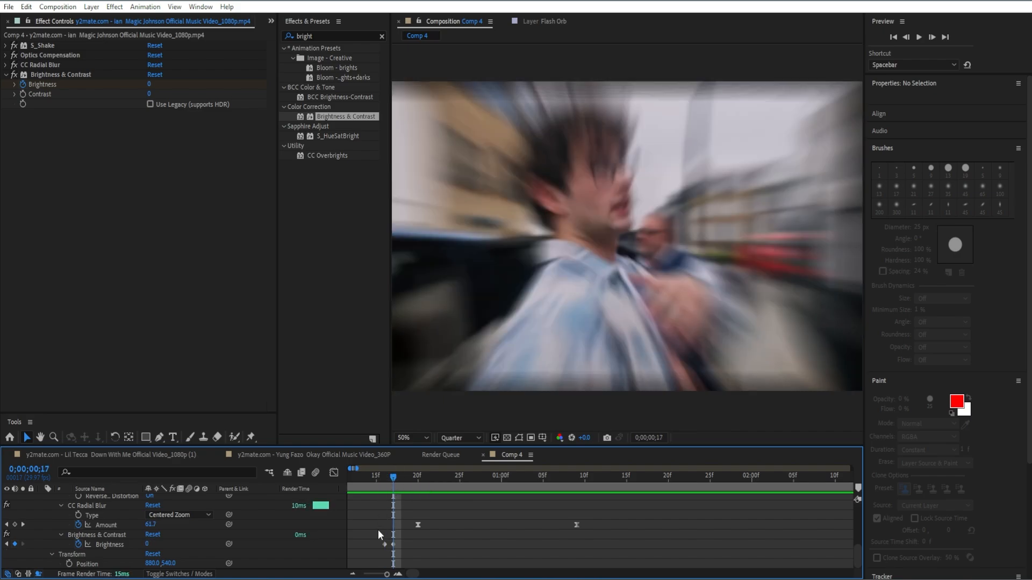
left_click_drag(385, 543, 407, 545)
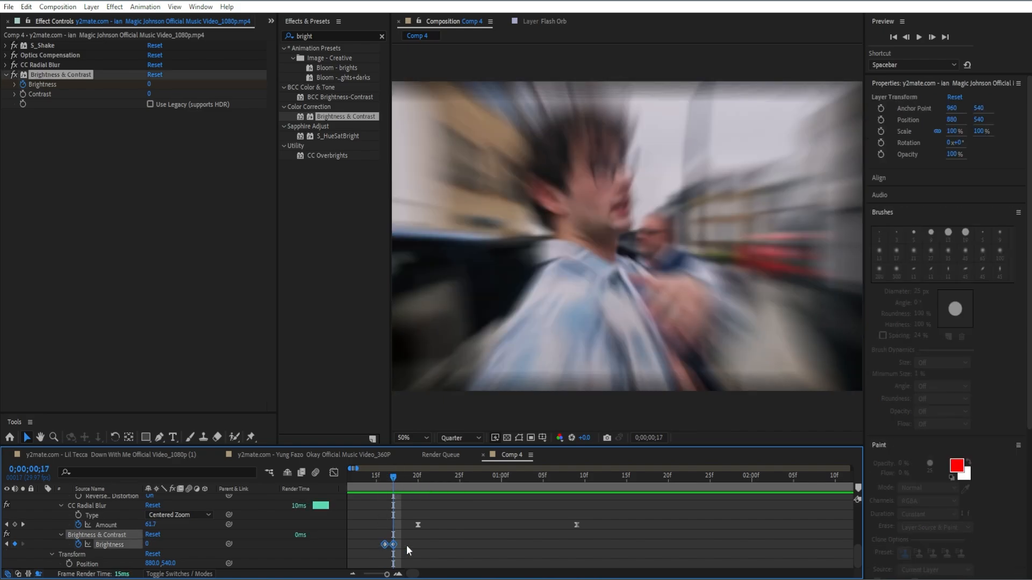
left_click_drag(393, 477, 395, 488)
left_click(410, 477)
key("ctrl+v")
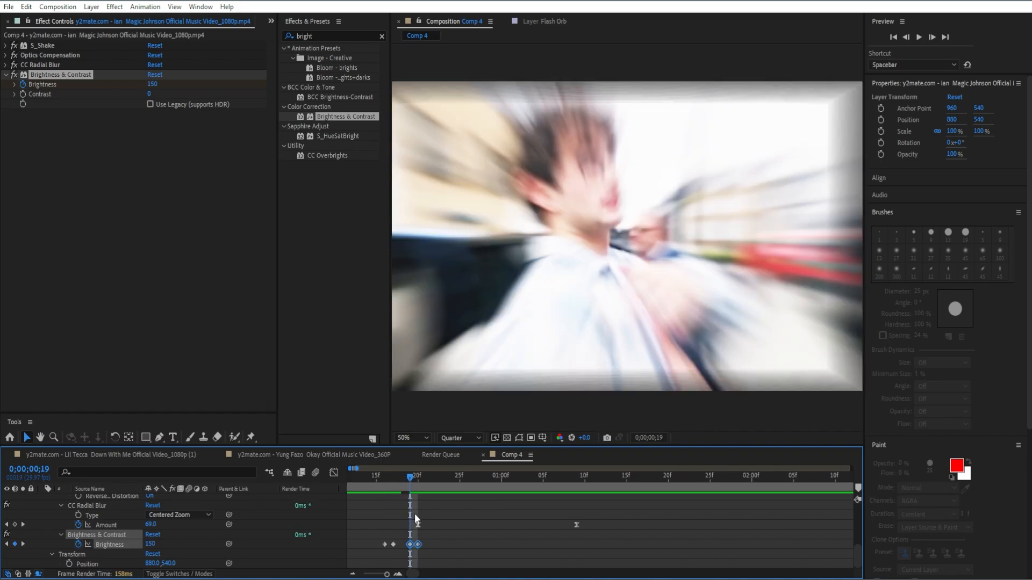
key("ctrl+z")
Paste the Brightness flicker keyframes at 0;00;00;18 and the resulting set of four at 0;00;00;20
left_click_drag(406, 485, 401, 485)
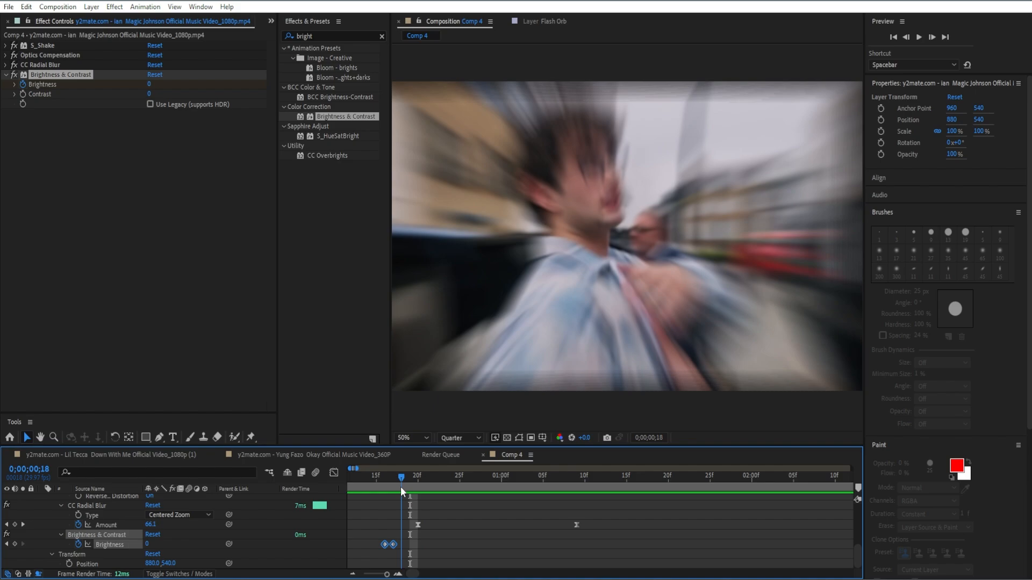
key("ctrl+v")
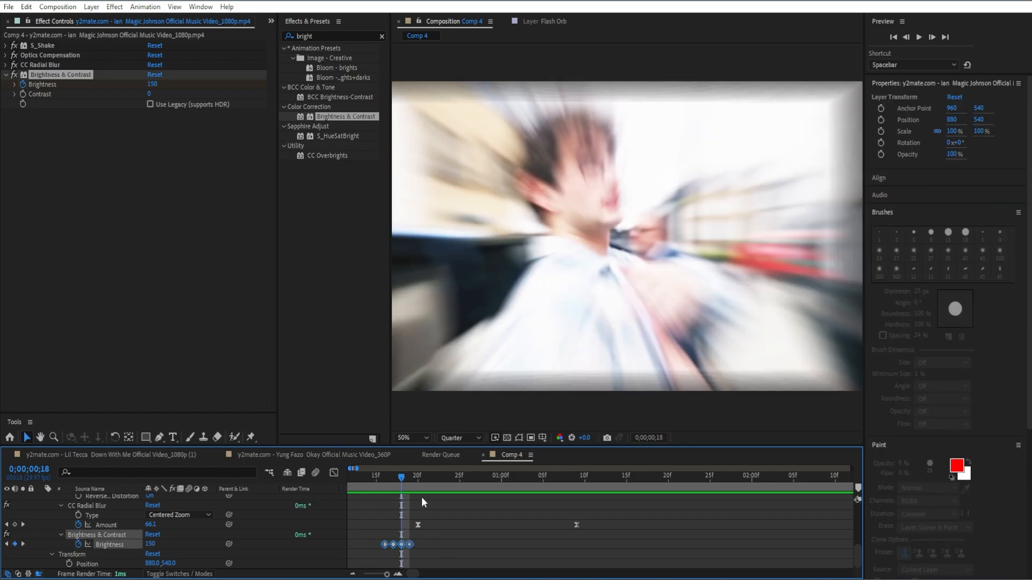
left_click_drag(401, 477, 417, 482)
key("ctrl+v")
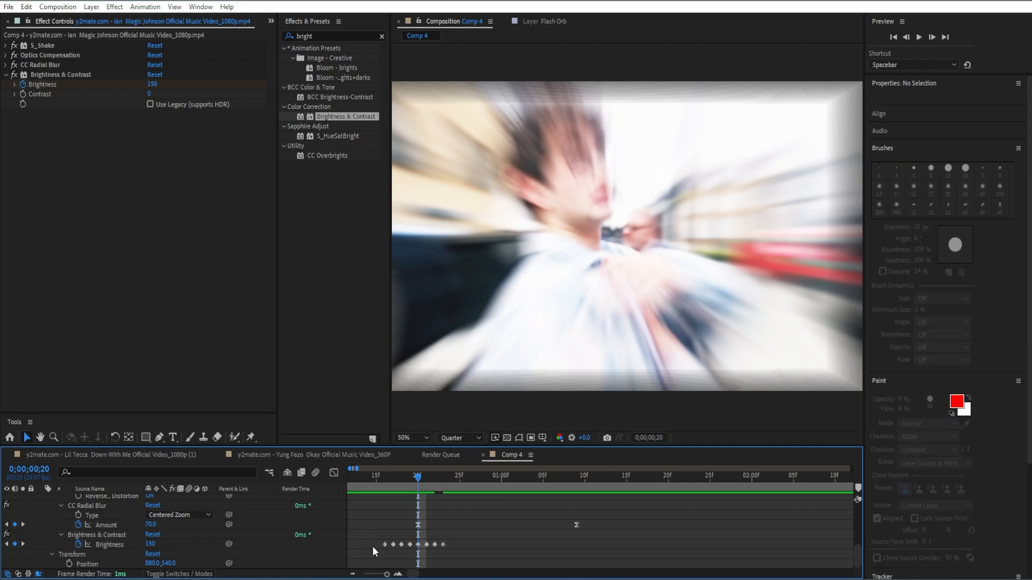
Apply Easy Ease to all Brightness keyframes of the first clip and preview the flicker
left_click_drag(372, 546, 472, 553)
key("F9")
left_click(462, 546)
left_click_drag(412, 476, 376, 505)
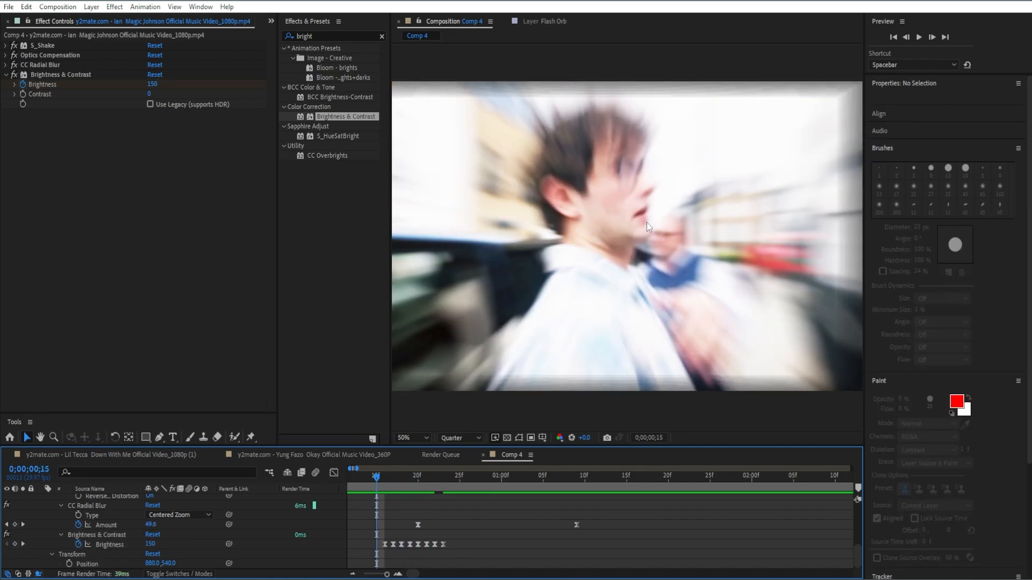
key("space")
key("space")
Duplicate the eight eased Brightness keyframes directly after the existing ones to lengthen the flicker
left_click_drag(378, 542, 474, 557)
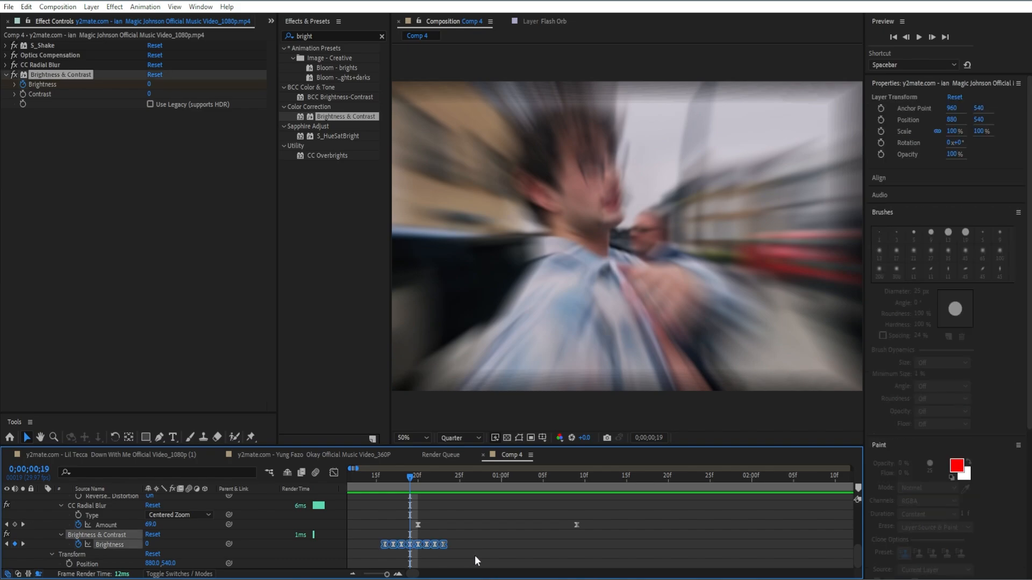
left_click_drag(411, 477, 356, 501)
key("ctrl+v")
left_click(478, 520)
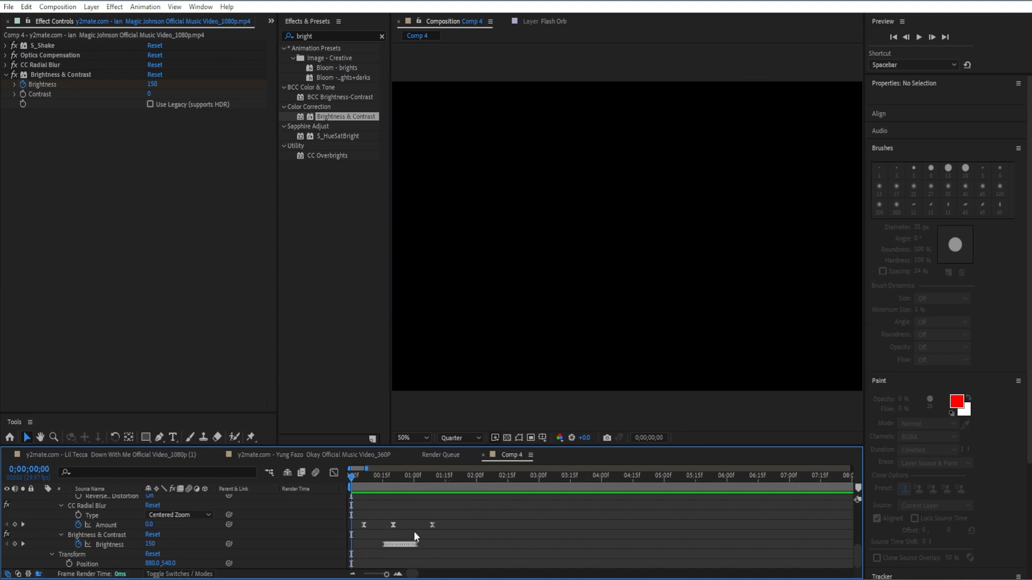
Apply S_Shake to the second clip and keyframe its Amplitude from 1 at 0;00;01;08 to 0 at 0;00;01;14
scroll(414, 531, "up", 5)
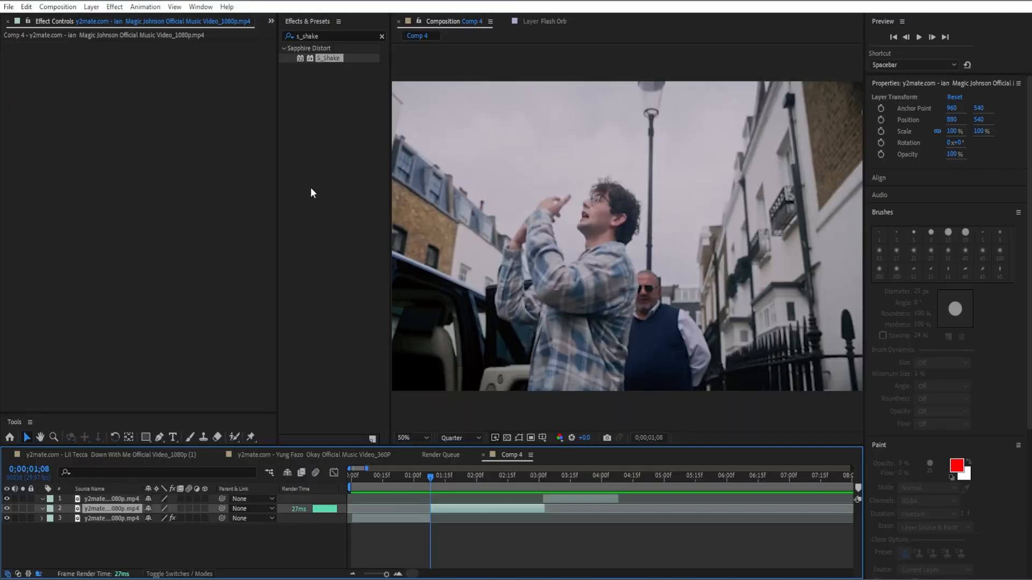
left_click_drag(330, 58, 147, 115)
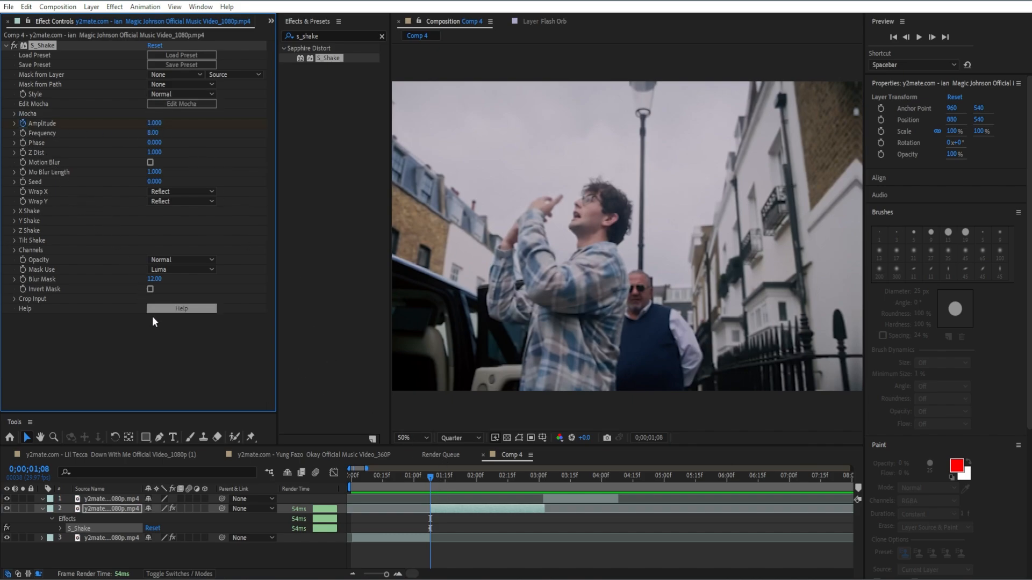
left_click_drag(430, 481, 443, 482)
left_click(152, 123)
type("0")
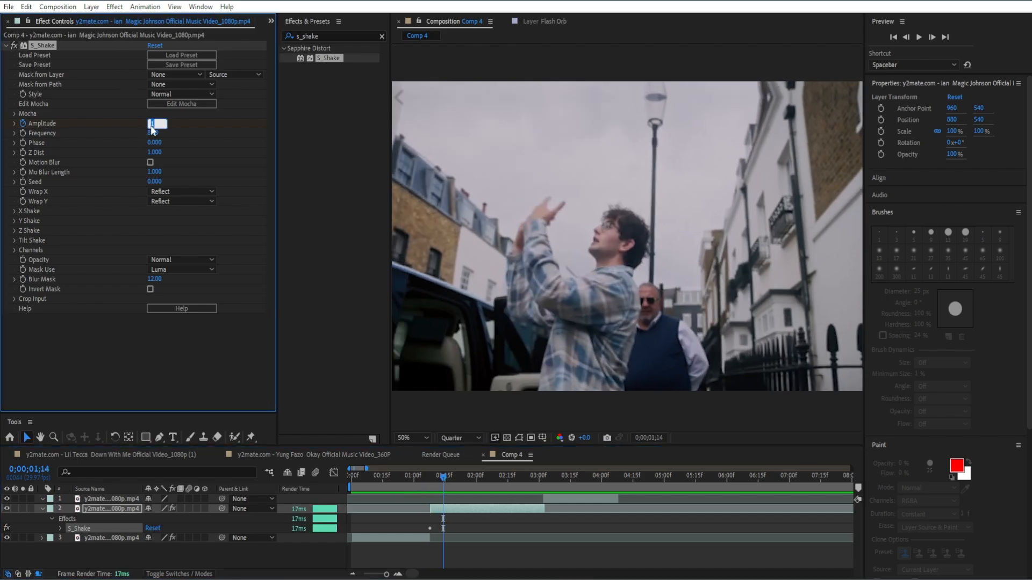
key("Return")
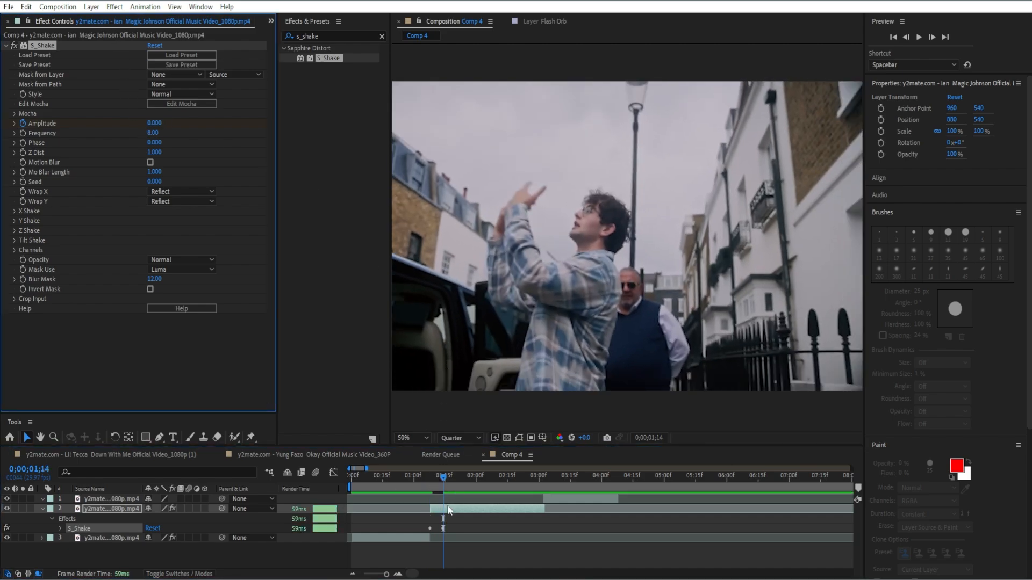
key("u")
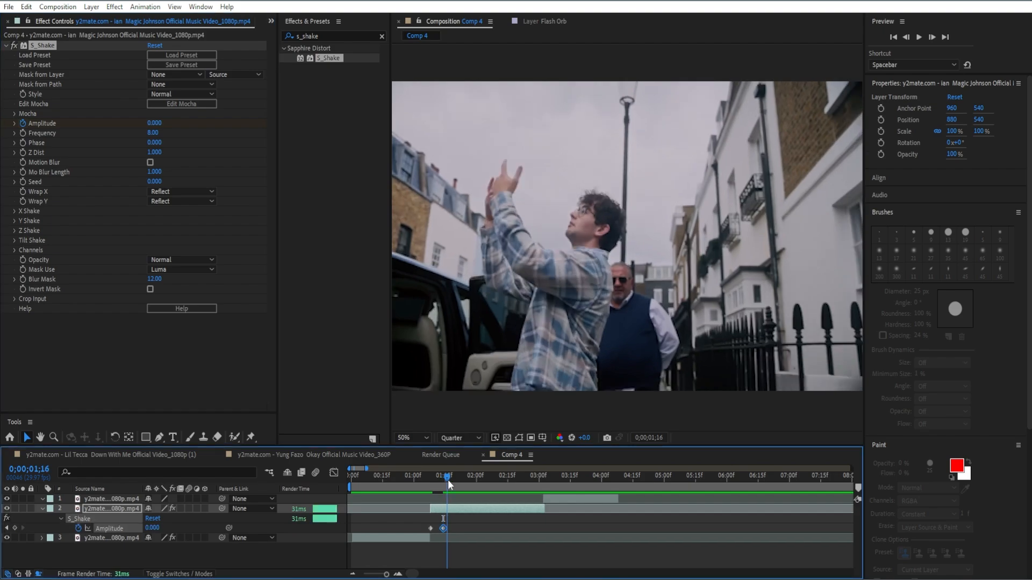
Set the second clip's S_Shake Frequency to 10.3 and turn on its Motion Blur
mouse_move(447, 480)
left_mouse_down()
mouse_move(434, 488)
mouse_move(431, 476)
left_mouse_up()
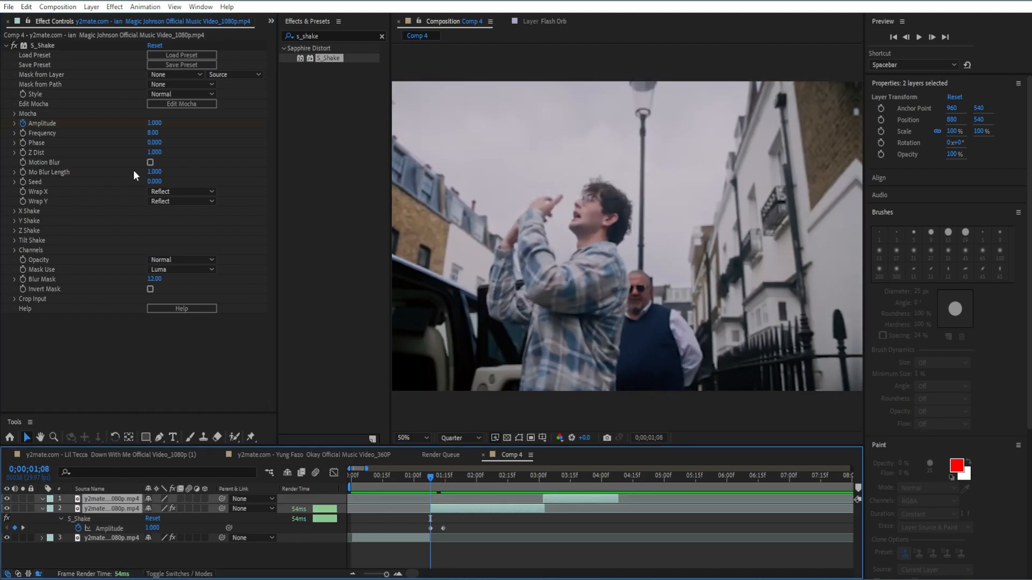
left_click(153, 133)
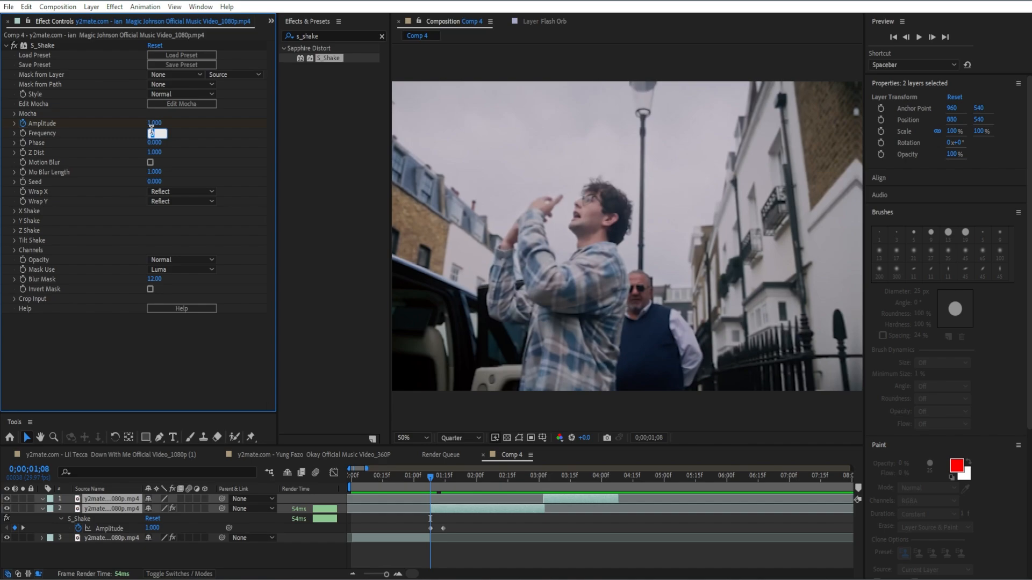
type("10.3")
key("Return")
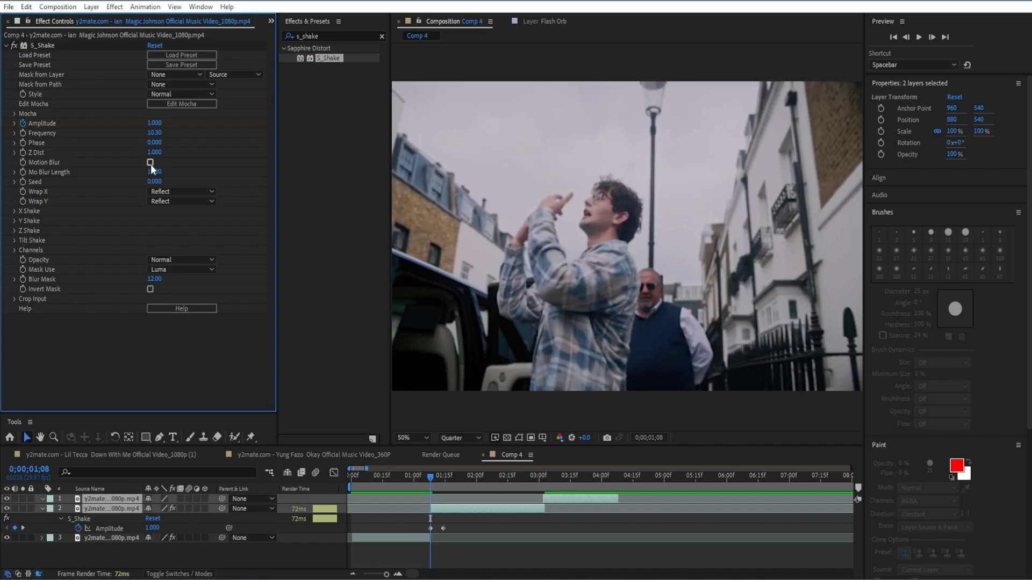
left_click(150, 161)
left_click(433, 509)
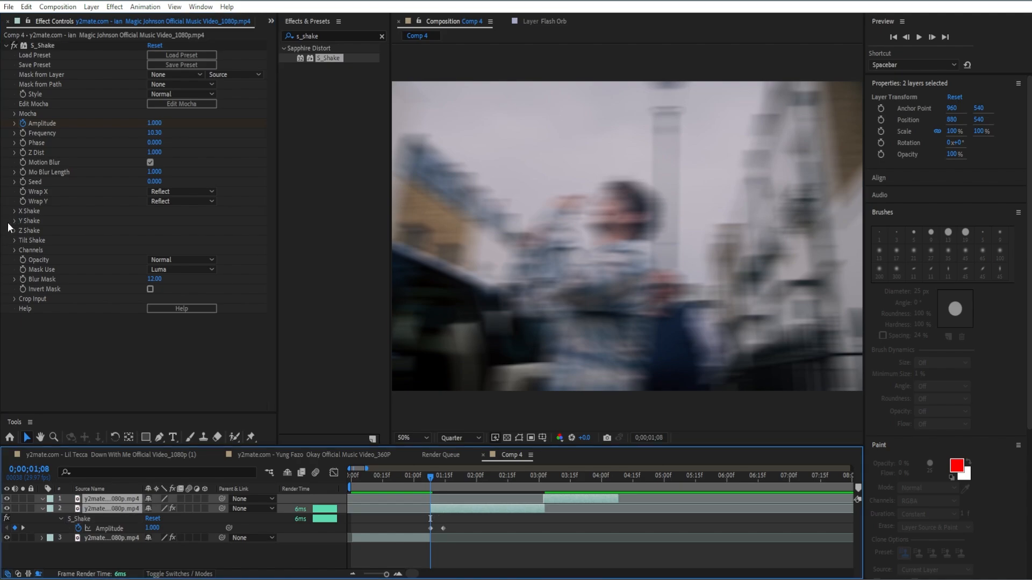
Set the Y Rand Amp of the second clip's S_Shake to 3810
left_click(14, 221)
left_click(155, 230)
type("3810")
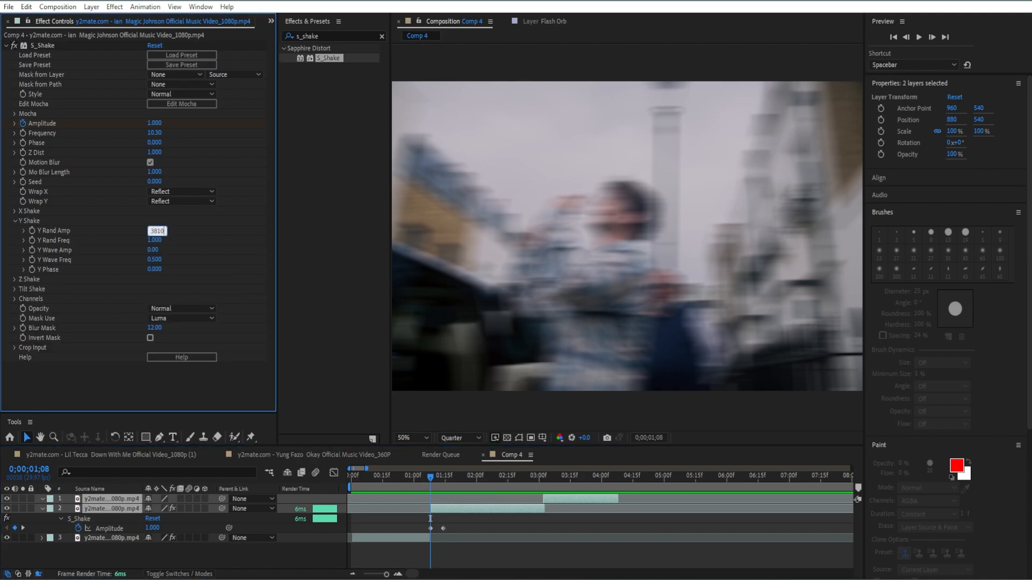
key("Return")
Move the second clip's S_Shake Amplitude keyframe of 0 to about 0;00;01;21 so the shake lasts longer
left_click_drag(450, 480, 445, 484)
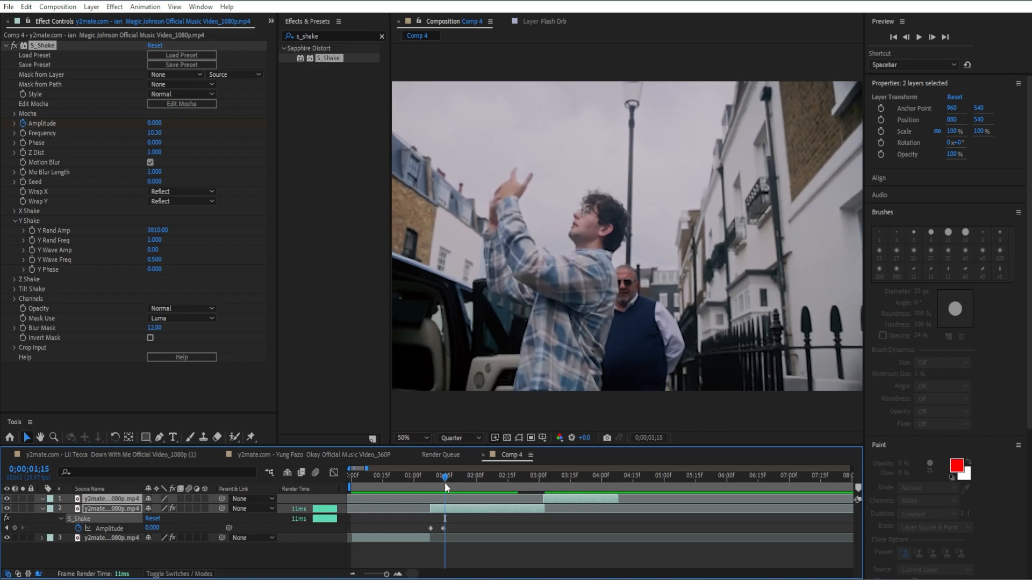
key("u")
key("u")
scroll(464, 519, "down", 2)
scroll(450, 514, "up", 1)
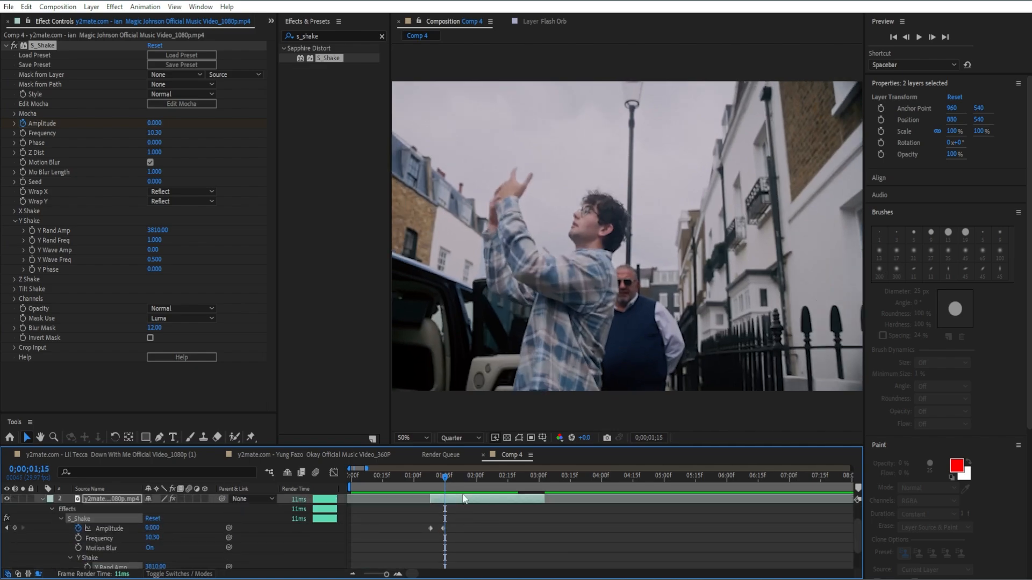
mouse_move(451, 475)
left_mouse_down()
mouse_move(428, 483)
mouse_move(451, 490)
left_mouse_up()
left_click_drag(442, 528, 459, 529)
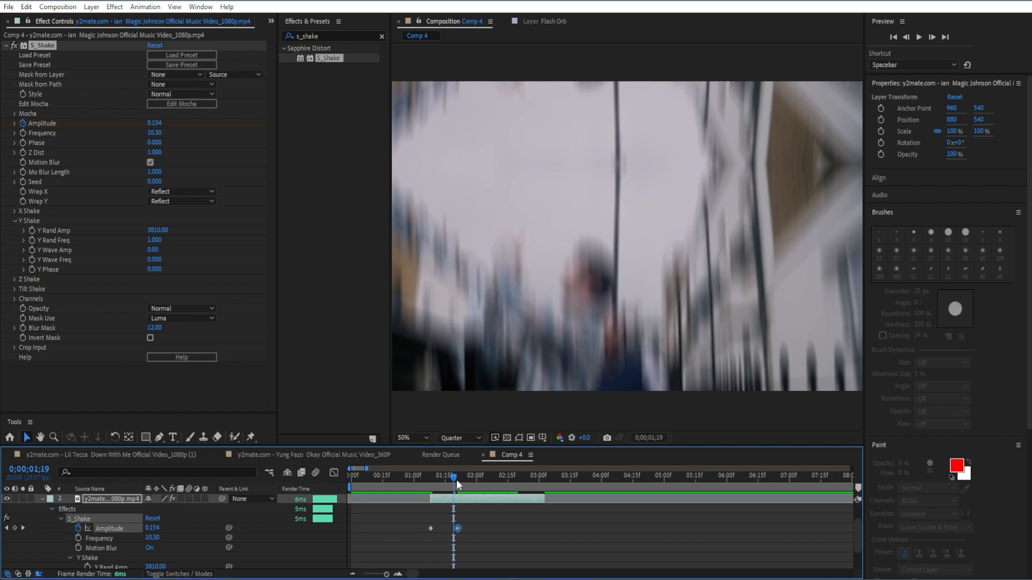
Apply the Color Correction Brightness & Contrast effect to the second clip, with the playhead at 0;00;01;08
left_click_drag(457, 480, 432, 488)
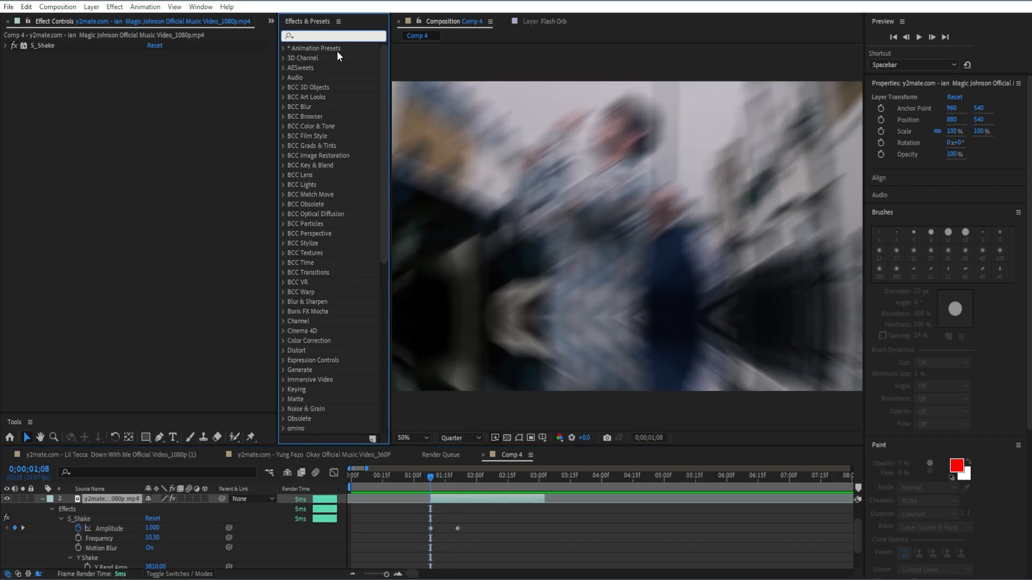
type("brigh")
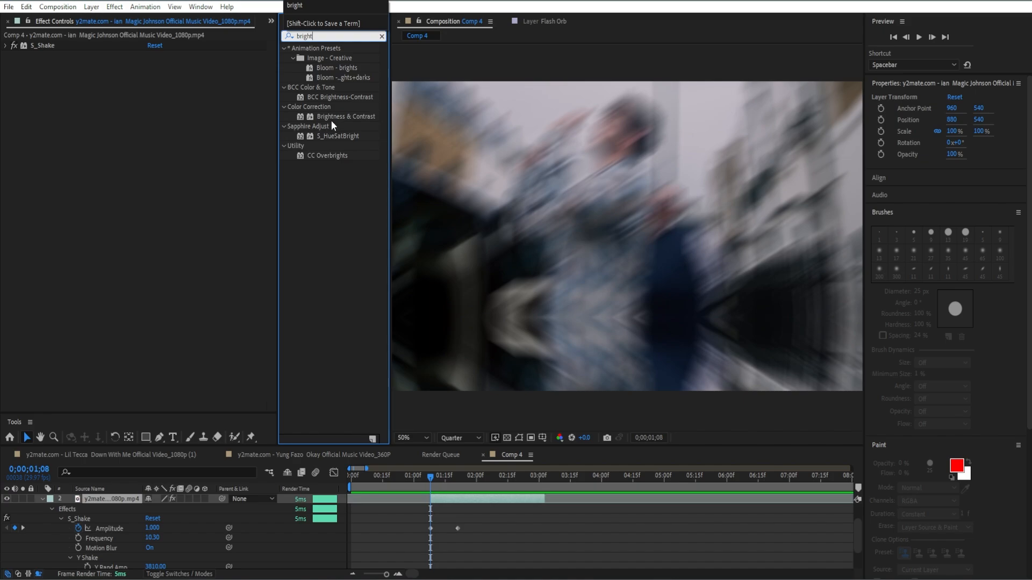
type("t")
left_click_drag(331, 120, 130, 158)
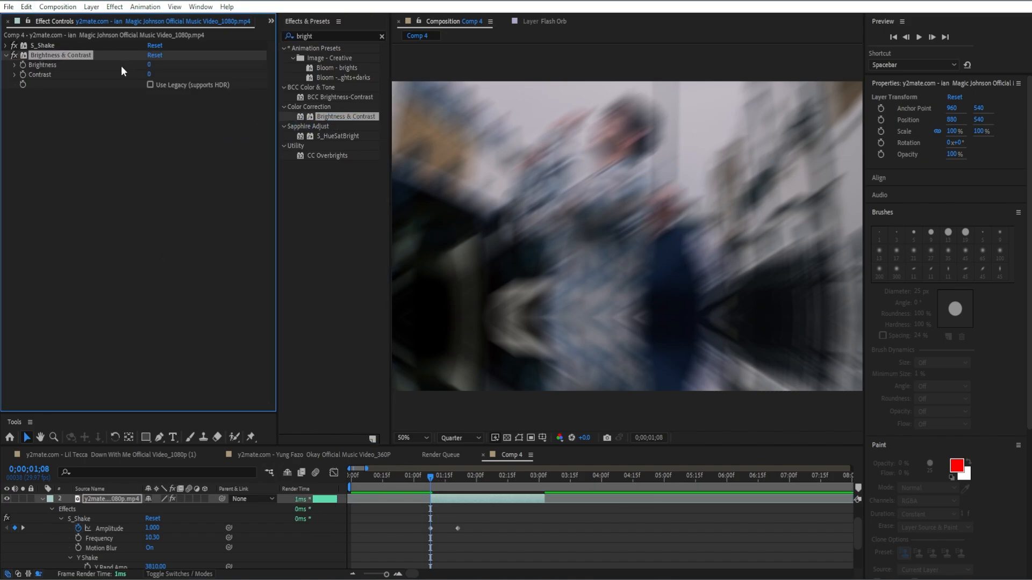
Keyframe the second clip's Brightness at 0 at 0;00;01;08, 150 at 0;00;01;18 and 0 at 0;00;01;24
left_click(23, 65)
left_click_drag(437, 478, 451, 481)
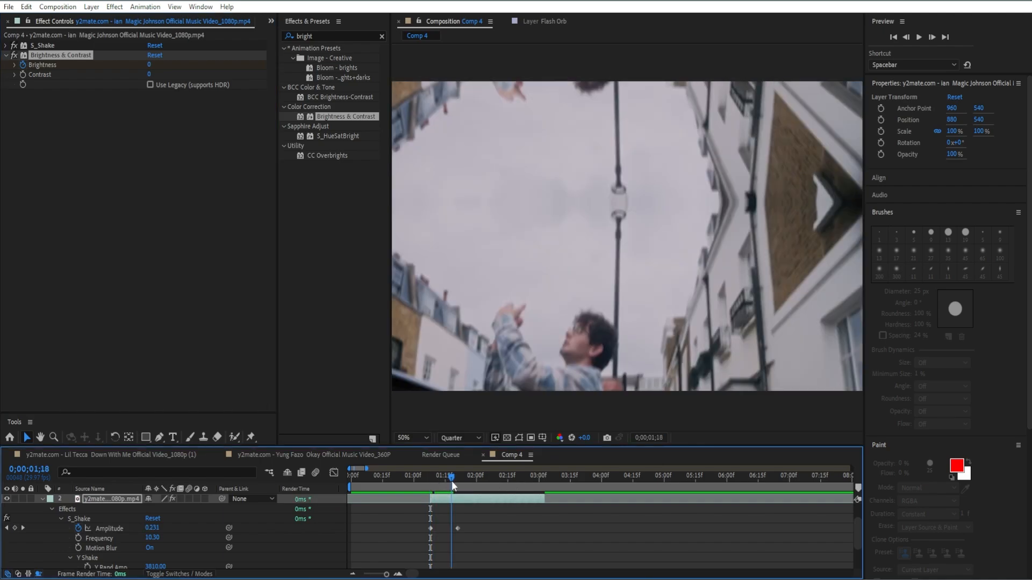
left_click(147, 66)
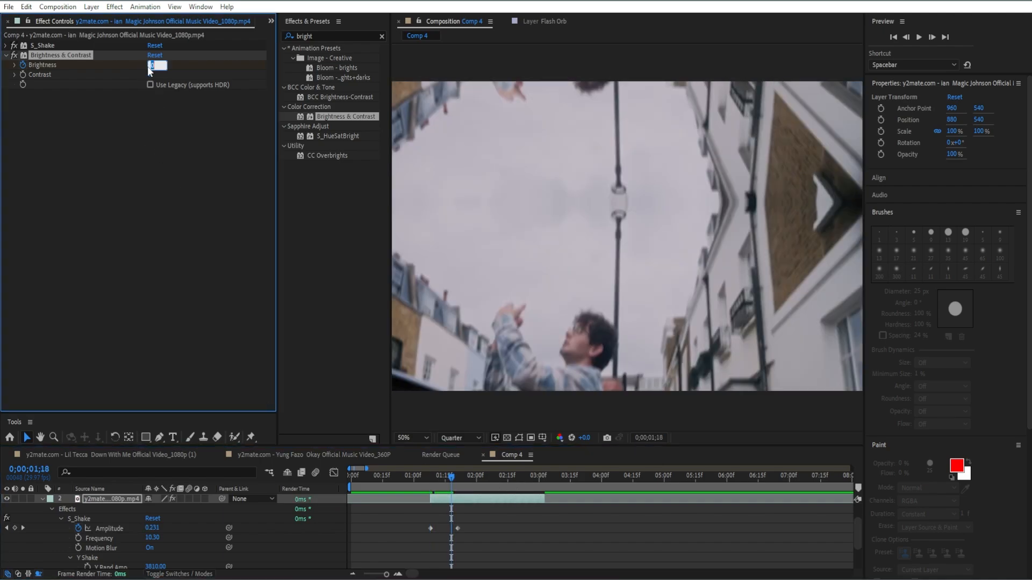
type("150")
key("Return")
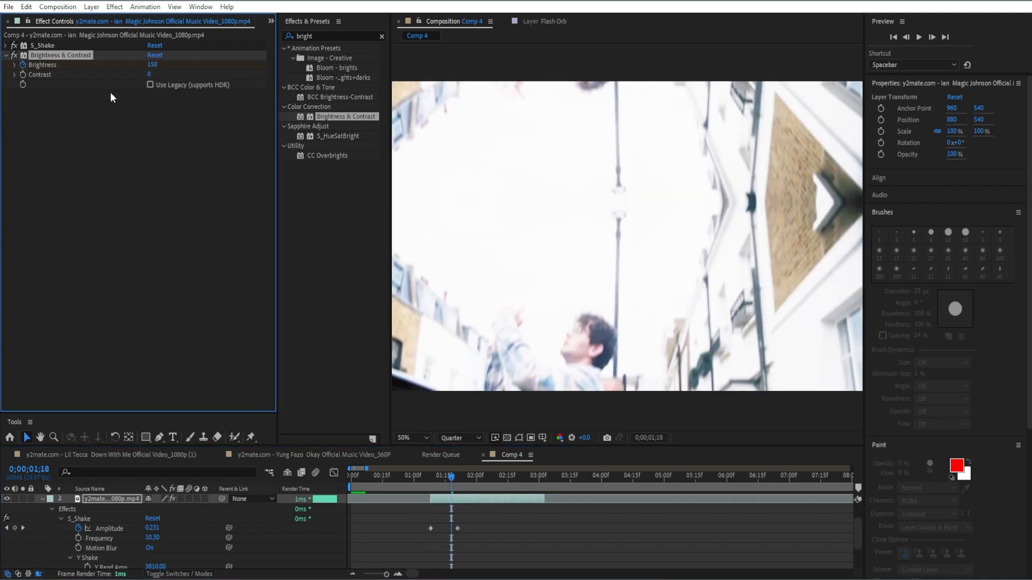
key("u")
key("u")
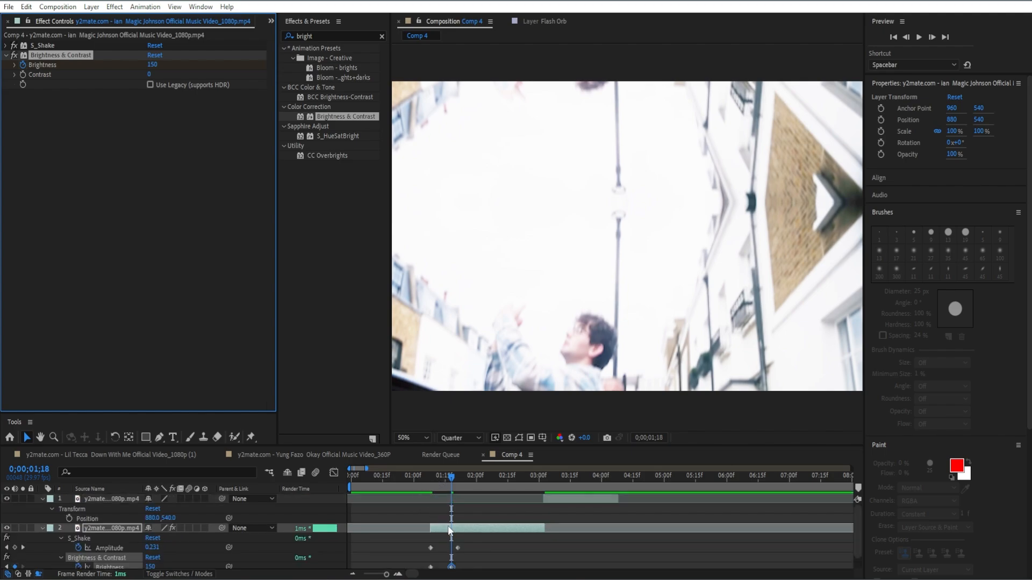
scroll(447, 525, "down", 1)
left_click_drag(453, 478, 464, 476)
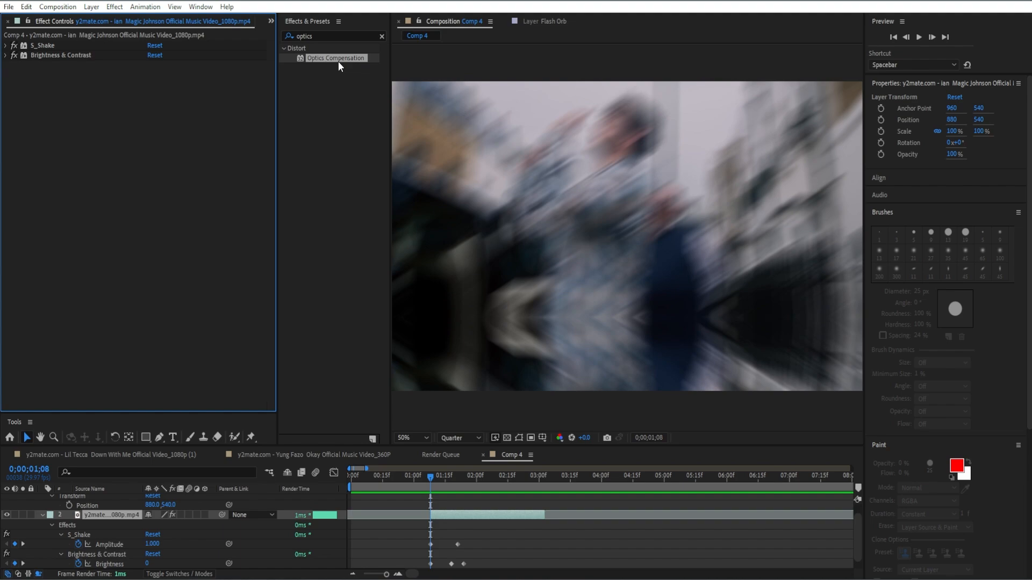
Apply Optics Compensation to the second clip with Reverse Lens Distortion on and a Field Of View keyframe of 0 at 0;00;01;08
left_click_drag(338, 61, 147, 87)
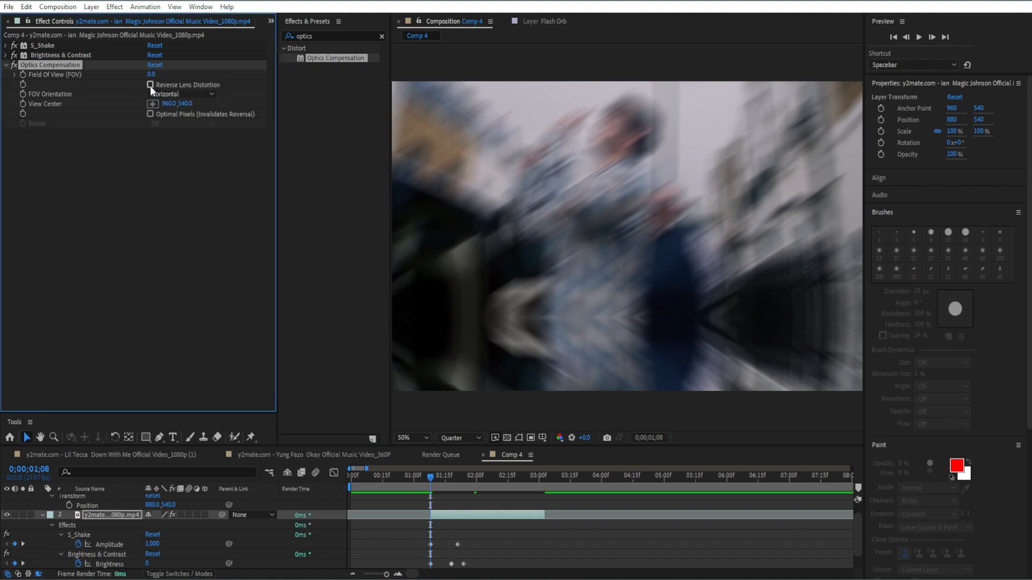
left_click(150, 85)
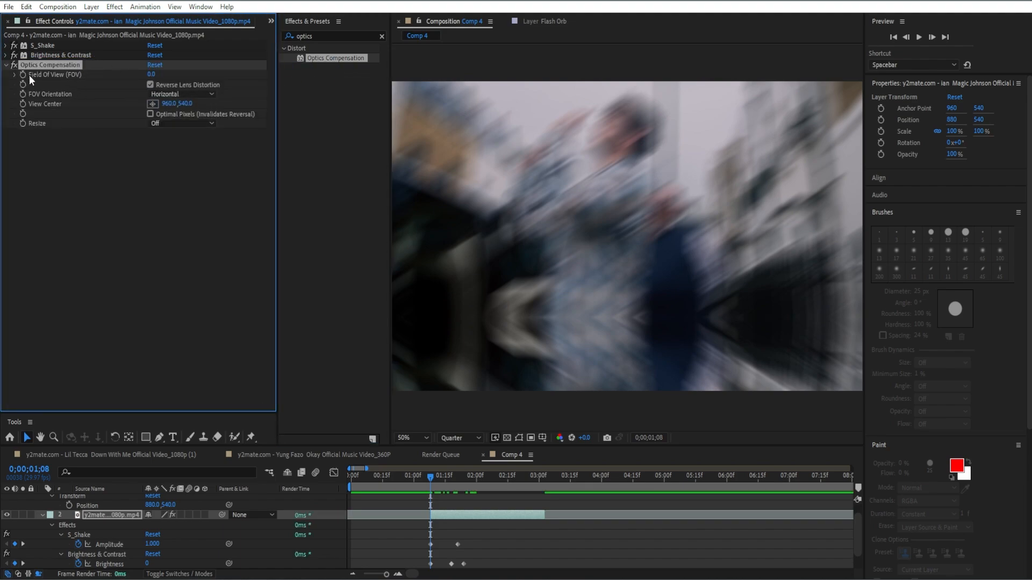
scroll(453, 536, "down", 2)
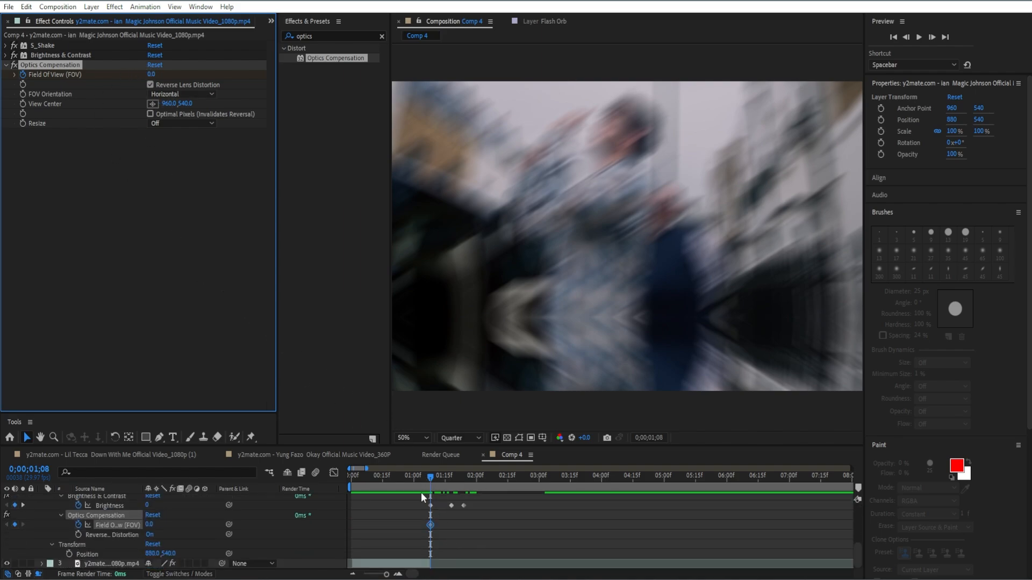
Keyframe the Optics Compensation Field Of View at 114.6 at 0;00;01;24
left_click_drag(431, 475, 463, 478)
left_click(153, 74)
type("114")
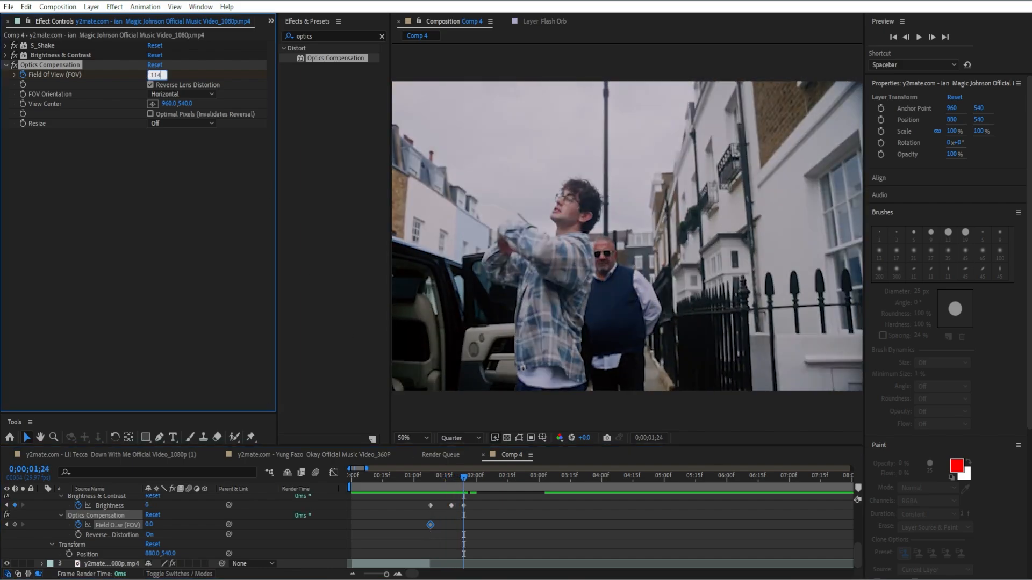
type(".6")
key("Return")
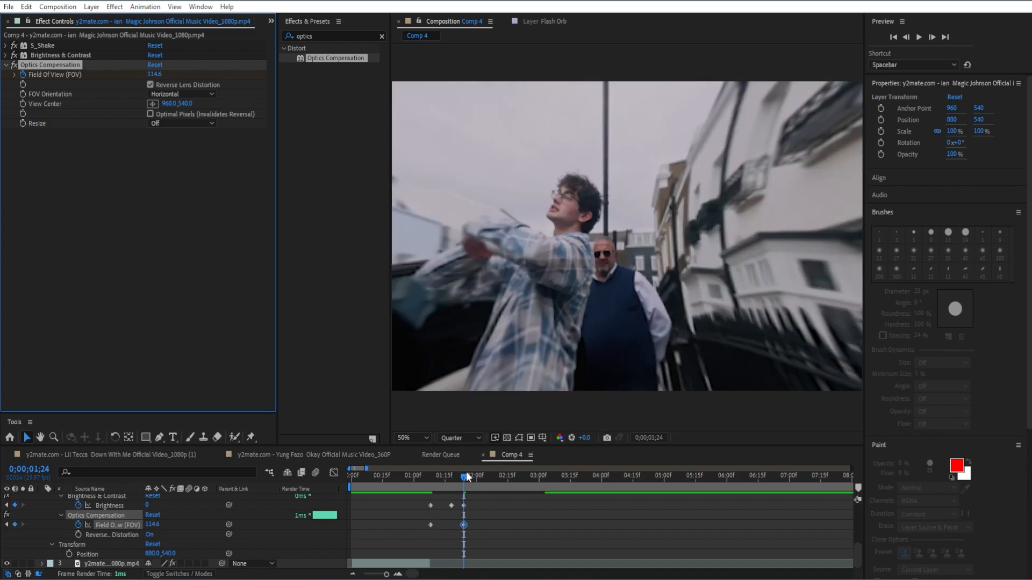
Keyframe the Optics Compensation Field Of View at 0 at 0;00;03;01, the end of the second clip
scroll(476, 507, "up", 5)
left_click_drag(466, 483, 539, 485)
left_click(155, 74)
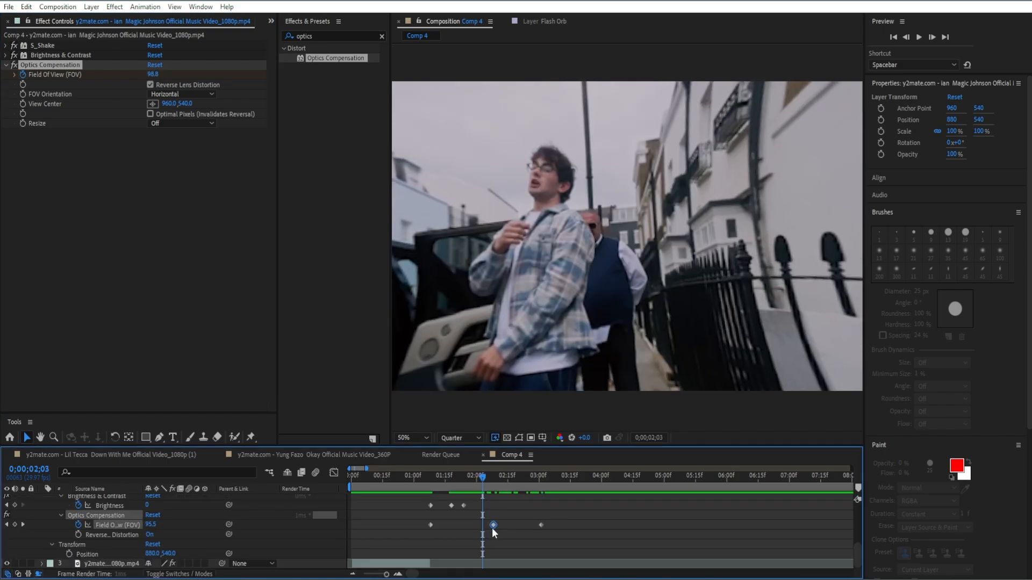
Move the middle Field Of View keyframe to about 0;00;02;14 and the first one to about 0;00;01;24
left_click_drag(493, 528, 506, 527)
left_click(433, 523)
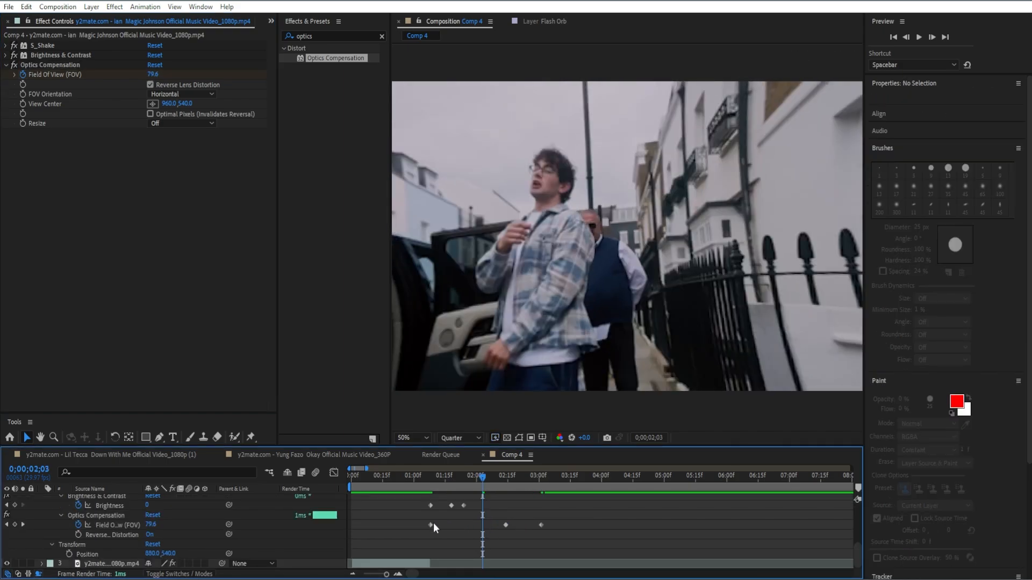
left_click(430, 525)
left_click_drag(430, 524, 463, 517)
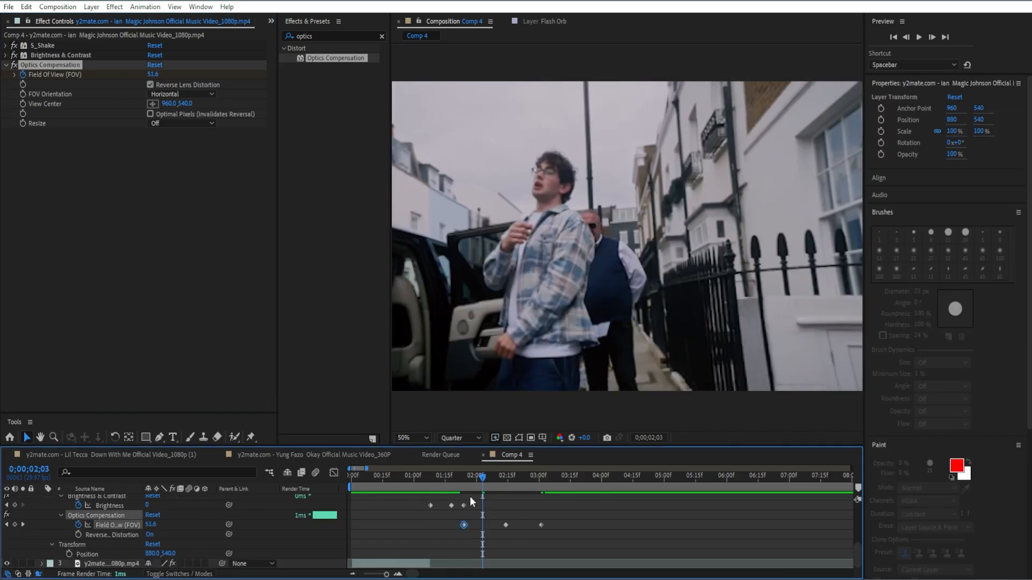
left_click_drag(484, 478, 466, 488)
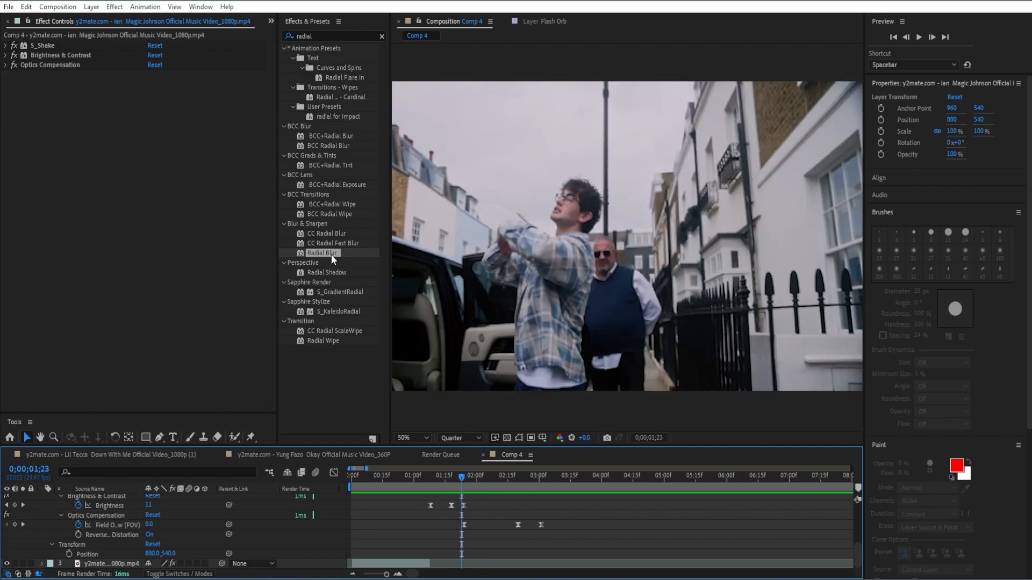
Apply Radial Blur to the second clip with Type set to Zoom and Antialiasing set to High
double_click(331, 254)
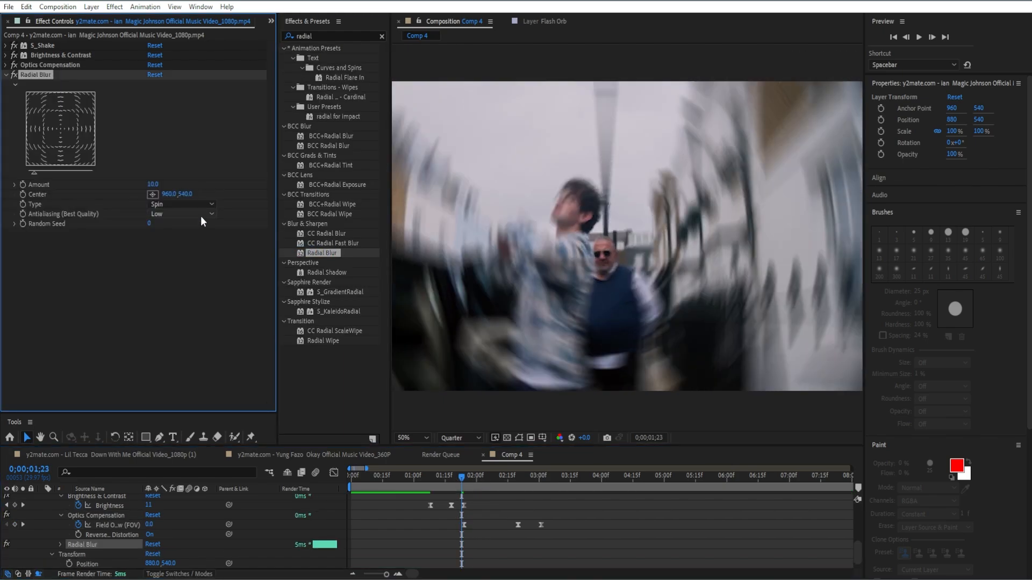
left_click(186, 205)
left_click(176, 229)
left_click(194, 214)
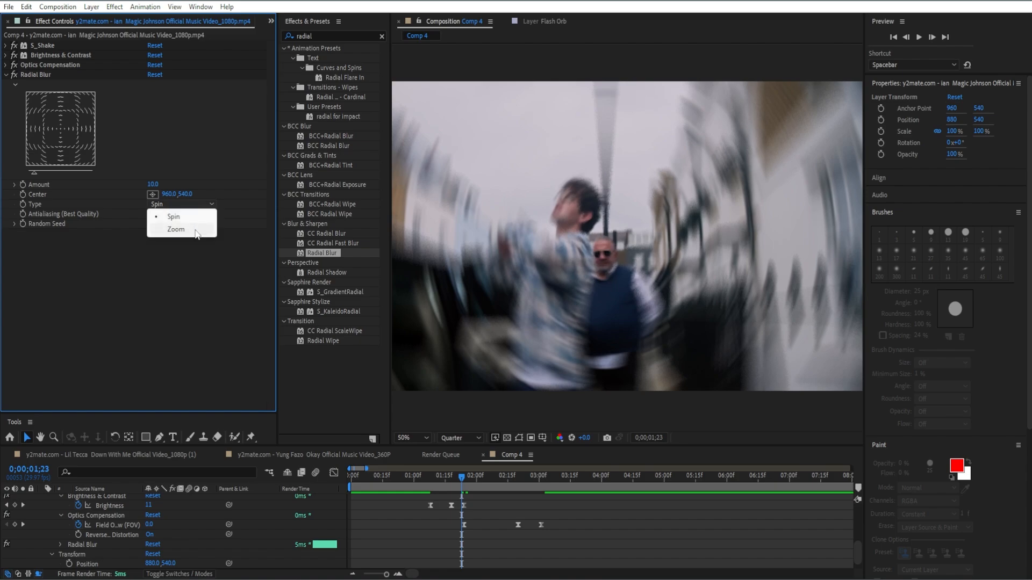
left_click(195, 240)
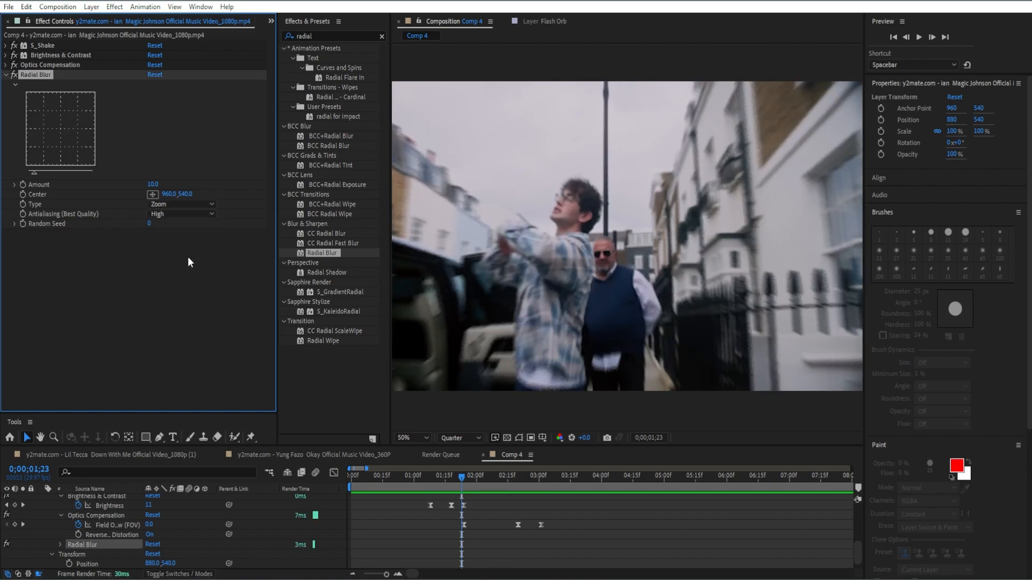
Keyframe the Radial Blur Amount at 0 at about 0;00;02;03, 15 at 0;00;02;20 and 0 at 0;00;03;01
left_click(155, 184)
type("0")
key("Return")
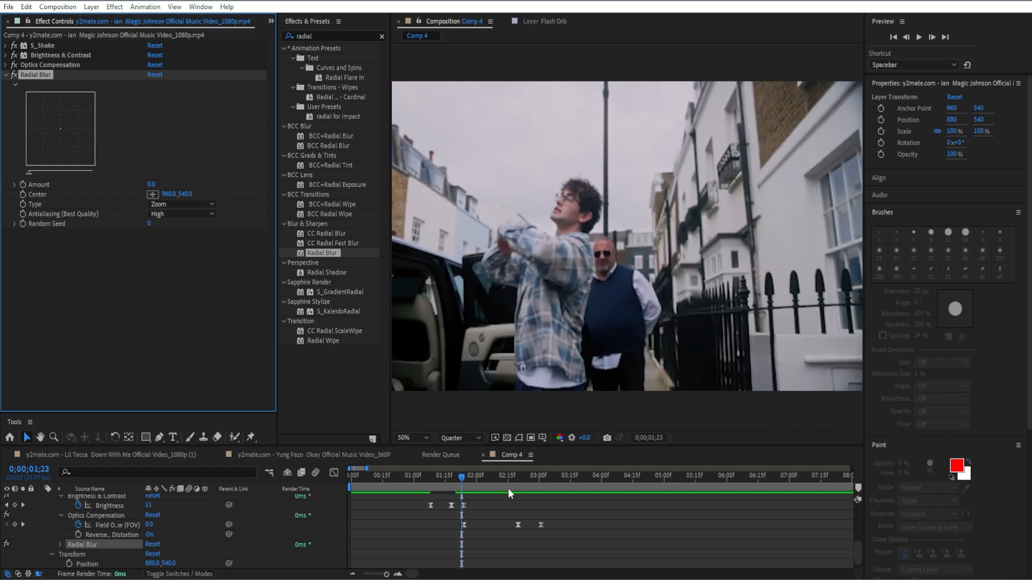
left_click_drag(461, 476, 512, 473)
left_click(23, 185)
left_click(153, 185)
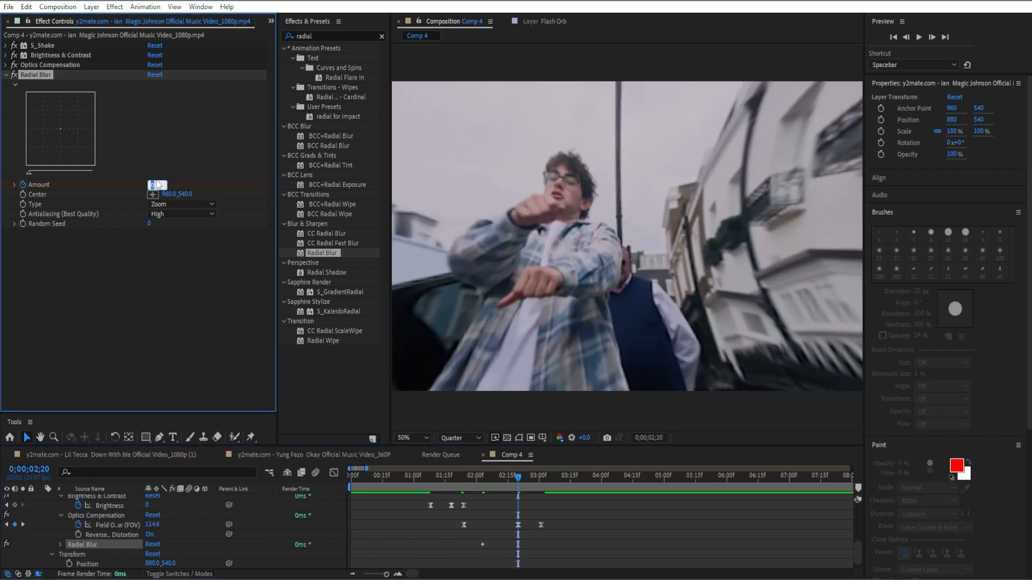
type("15")
left_click_drag(535, 478, 542, 479)
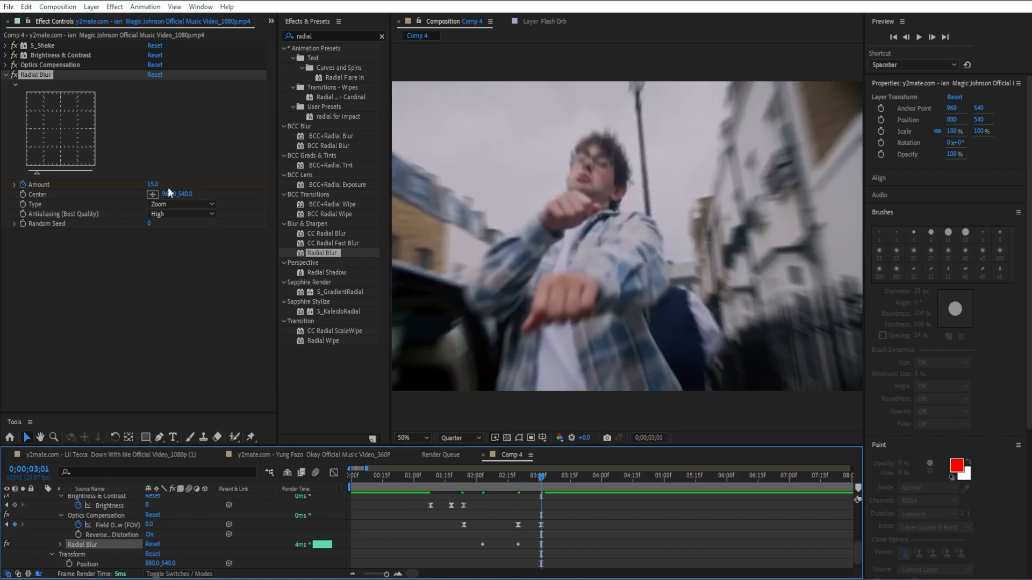
left_click(151, 185)
type("0")
key("Return")
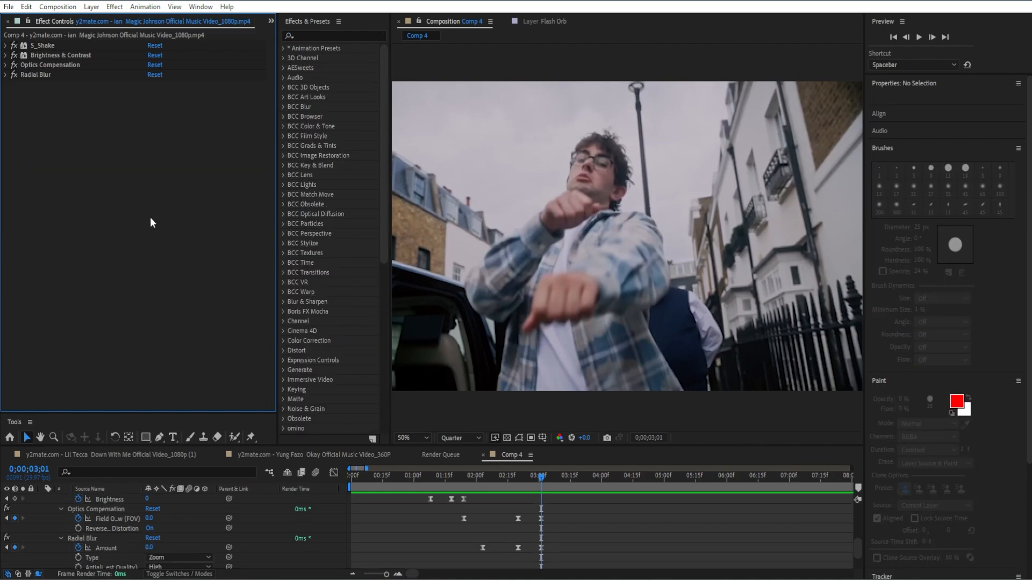
Apply the Stylize Glow effect to the second clip and keyframe its Glow Threshold at about 80.8% at 0;00;02;09
left_click(311, 35)
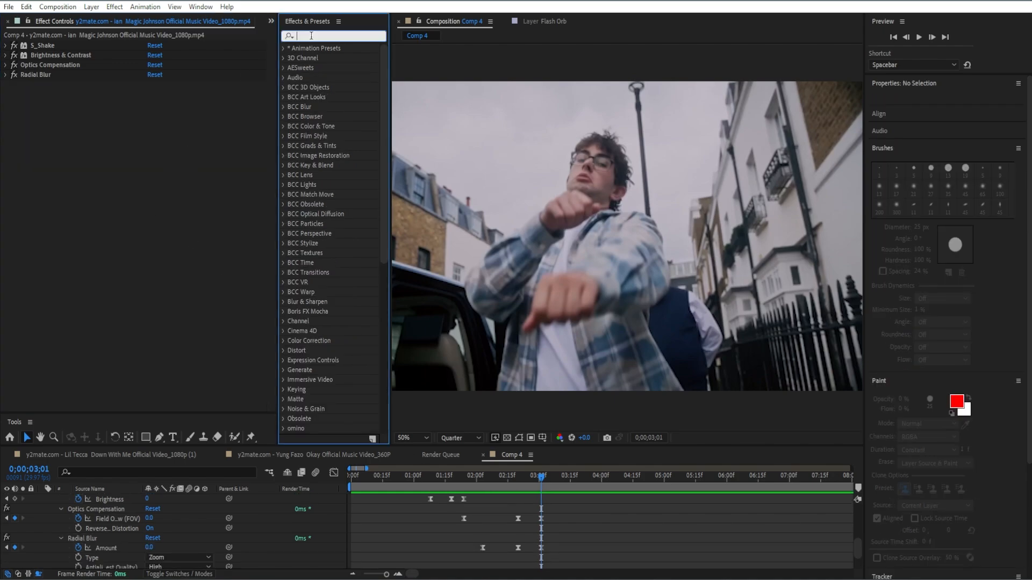
type("glow")
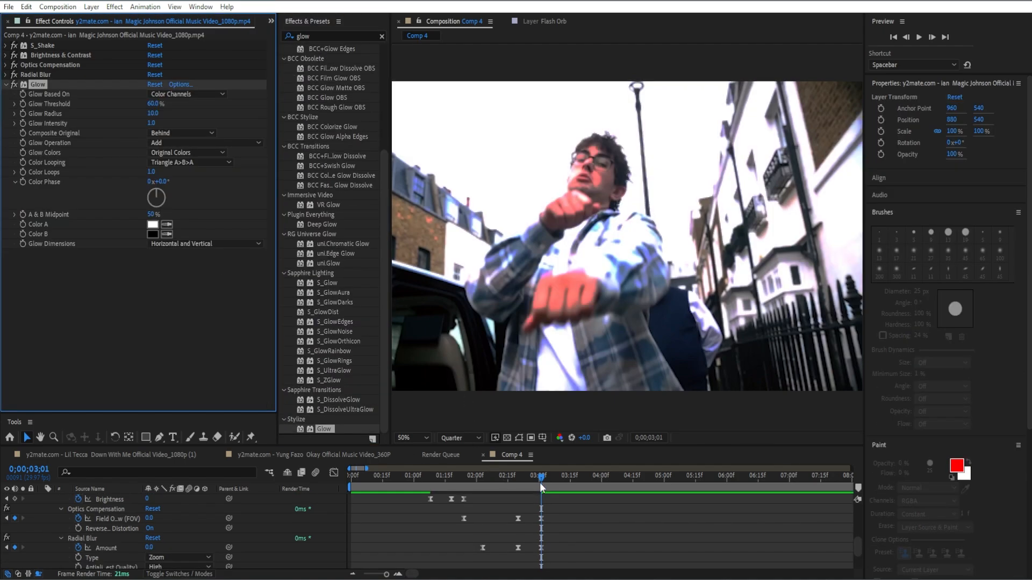
left_click_drag(541, 483, 495, 476)
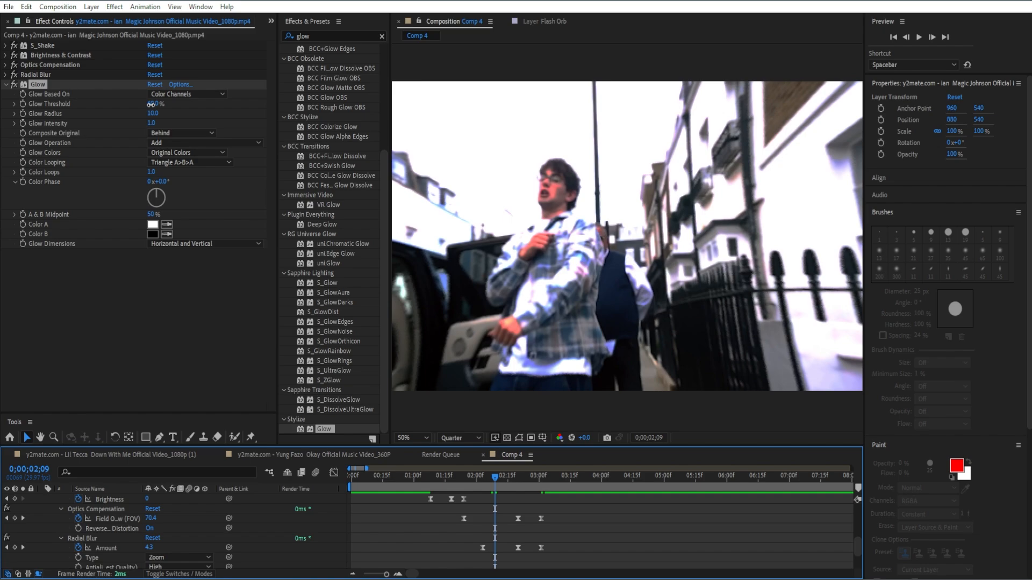
left_click_drag(152, 105, 184, 108)
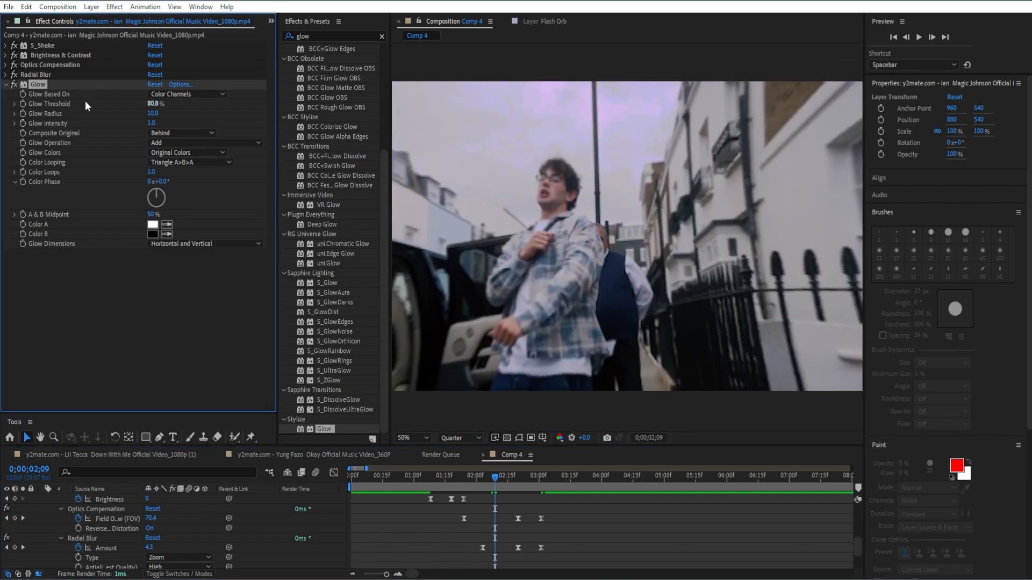
left_click(23, 103)
key("u")
key("u")
scroll(486, 498, "down", 5)
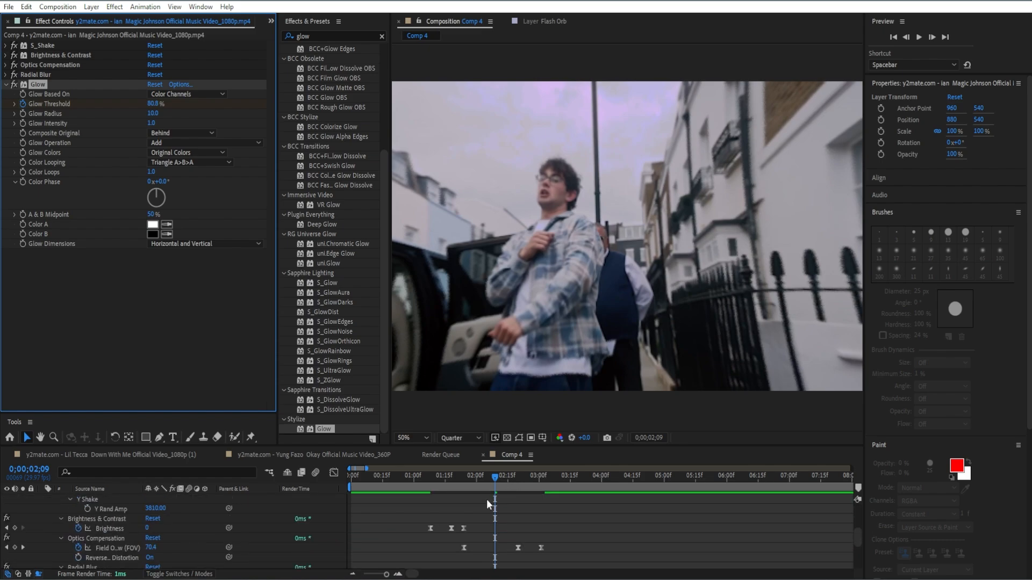
Keyframe the Glow Threshold at about 64.3% at 0;00;02;20 and 90% at 0;00;03;01
left_click_drag(495, 476, 518, 471)
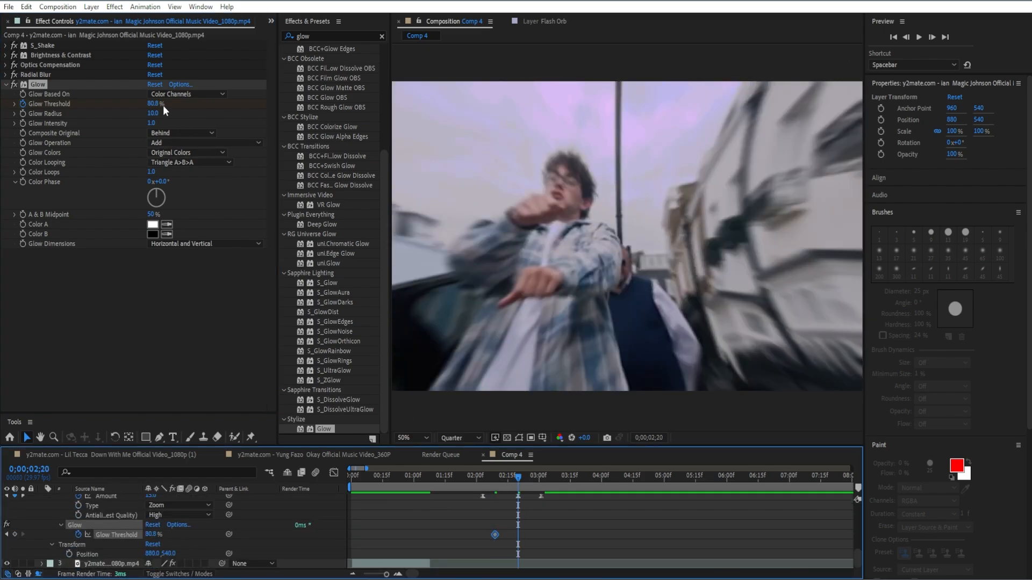
left_click_drag(149, 104, 147, 109)
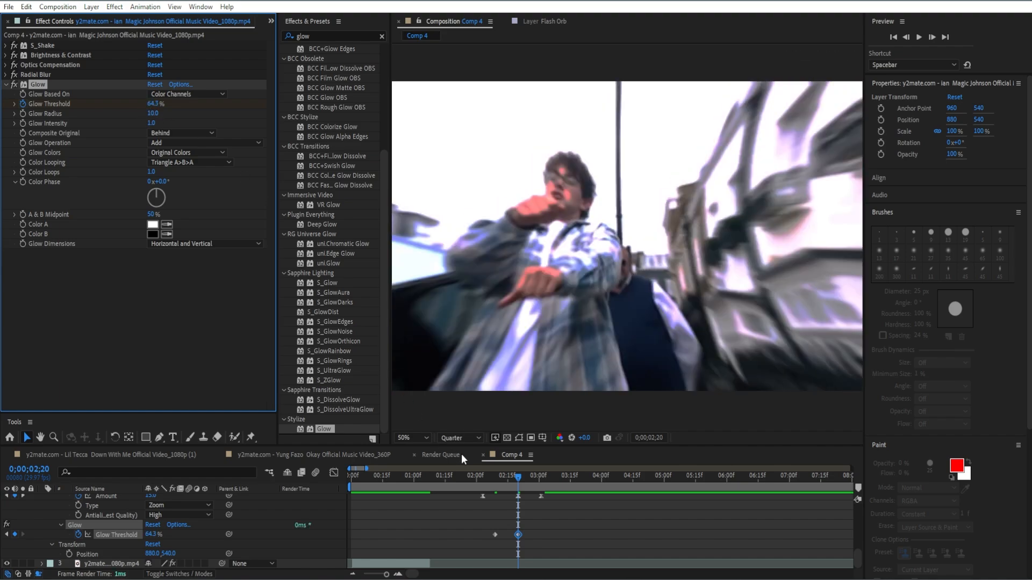
left_click_drag(518, 476, 541, 477)
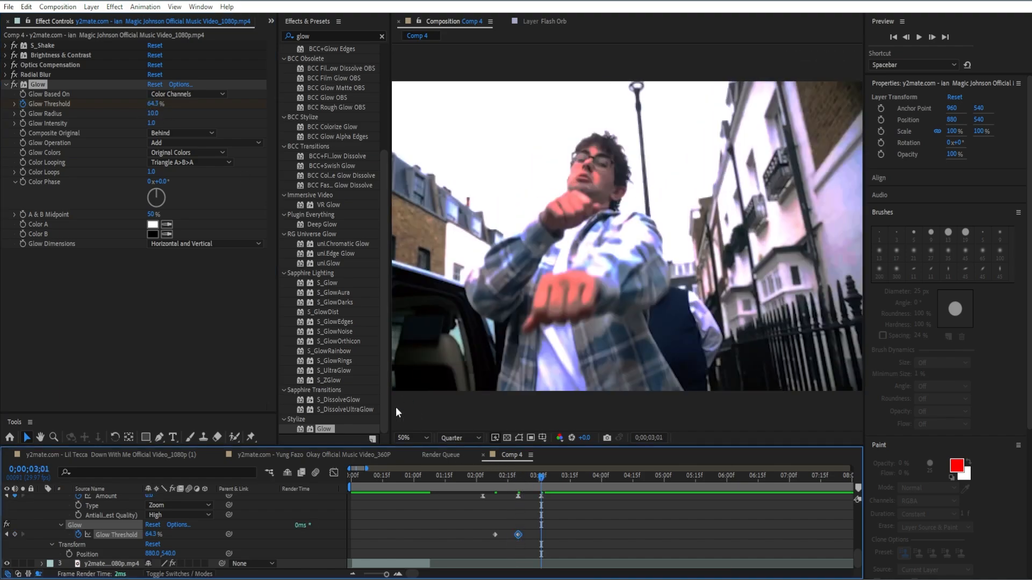
left_click(151, 105)
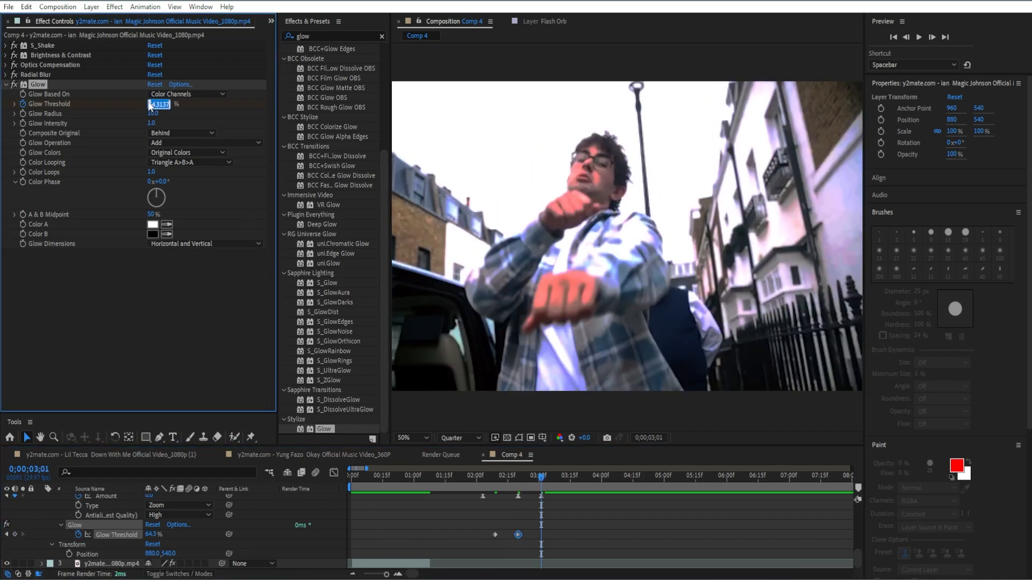
type("90")
key("Return")
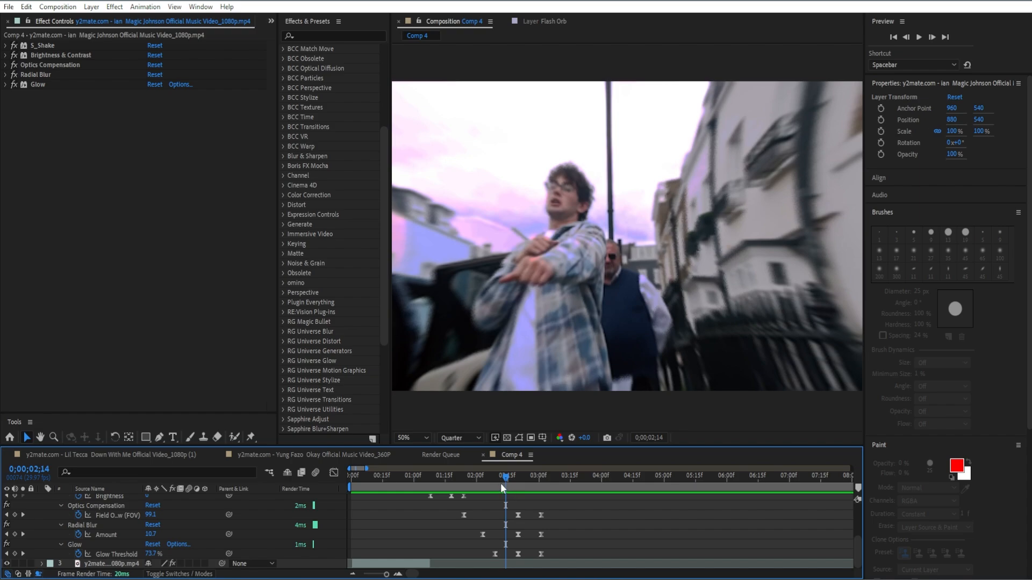
mouse_move(501, 483)
left_mouse_down()
mouse_move(540, 467)
mouse_move(518, 473)
left_mouse_up()
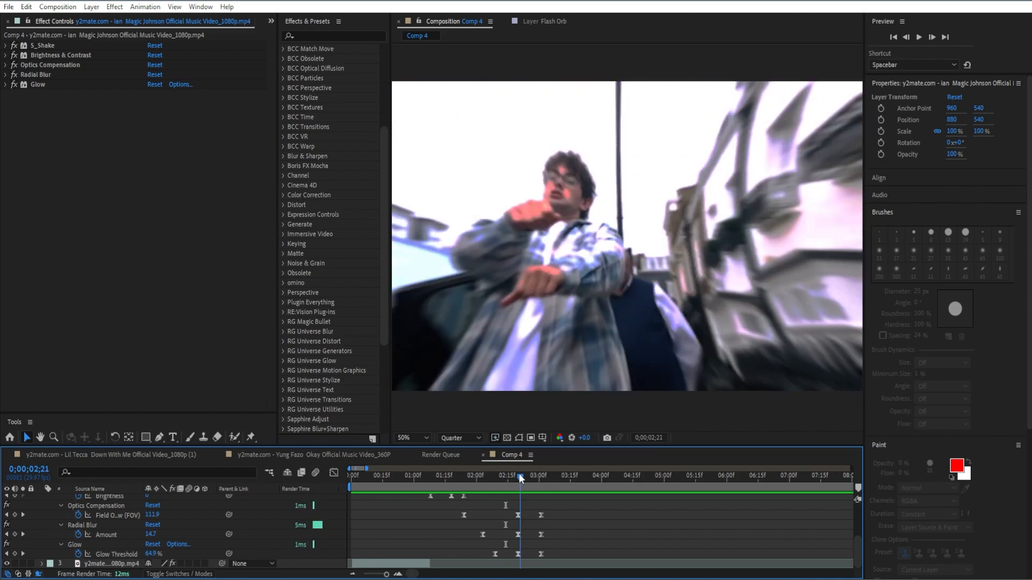
Apply the S_Shake effect to the third clip at 0;00;03;03
scroll(494, 520, "up", 3)
scroll(499, 518, "down", 4)
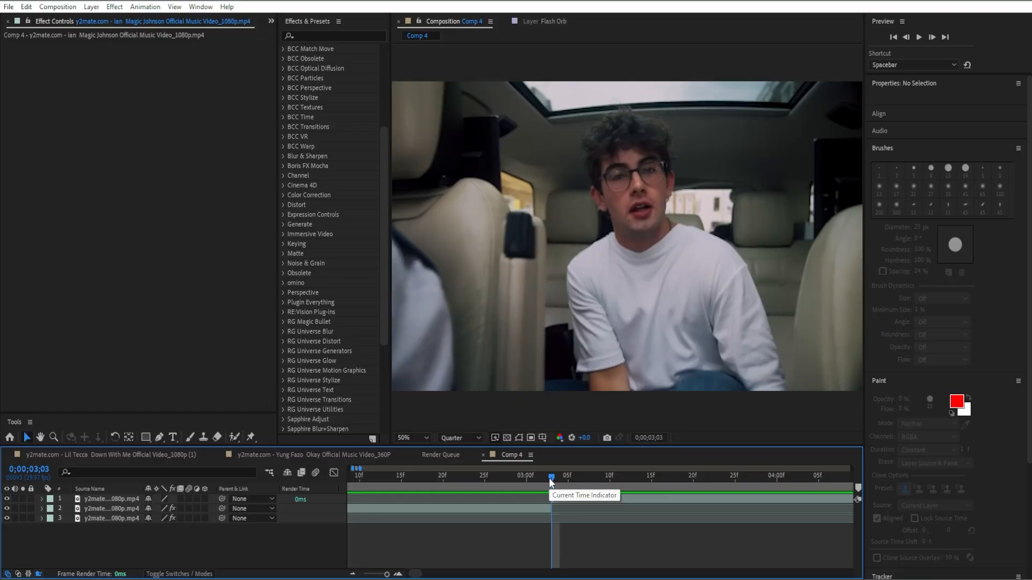
left_click(383, 33)
type("s_s")
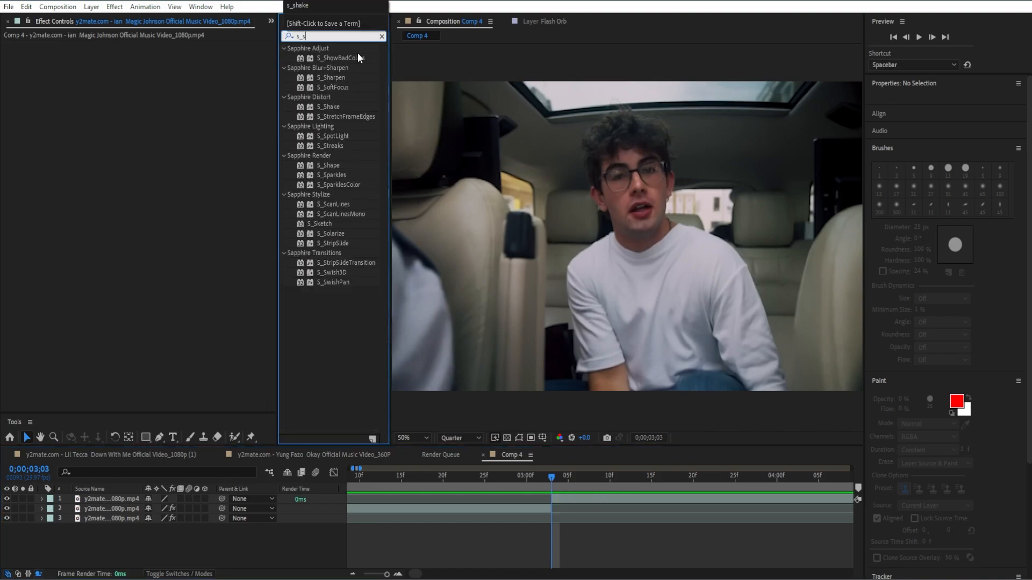
type("hake")
left_click_drag(351, 57, 215, 121)
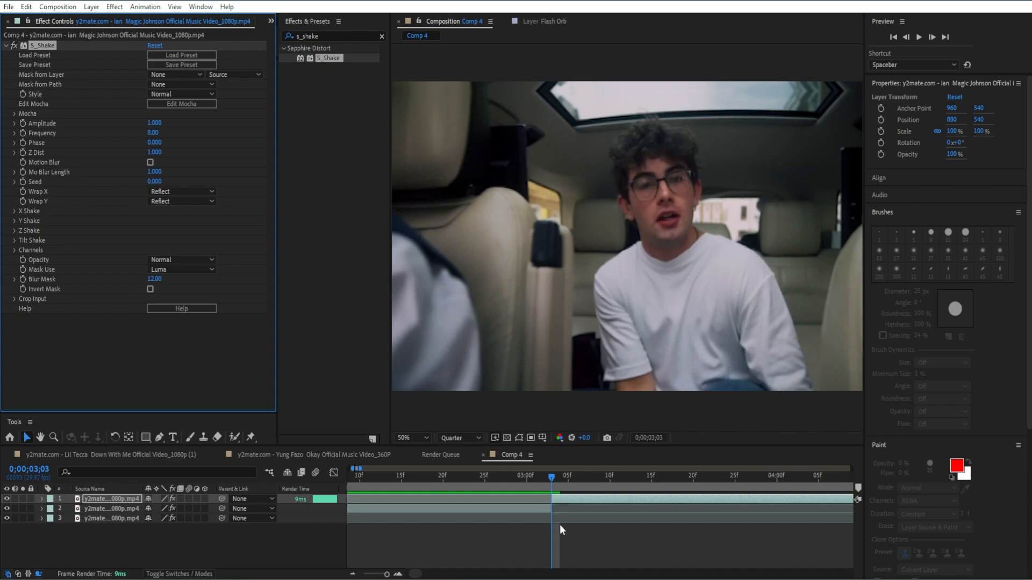
Keyframe the third clip's S_Shake Amplitude at 13.45 at 0;00;03;03 and 0 at 0;00;03;07
left_click(154, 123)
type("1")
type("3.450")
key("Return")
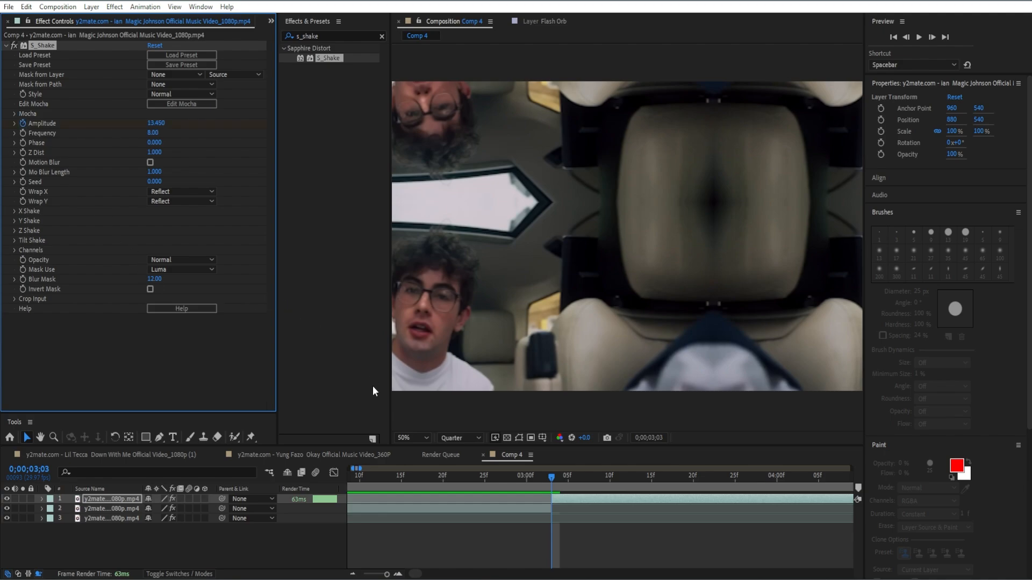
key("u")
left_click_drag(551, 477, 582, 483)
left_click(157, 123)
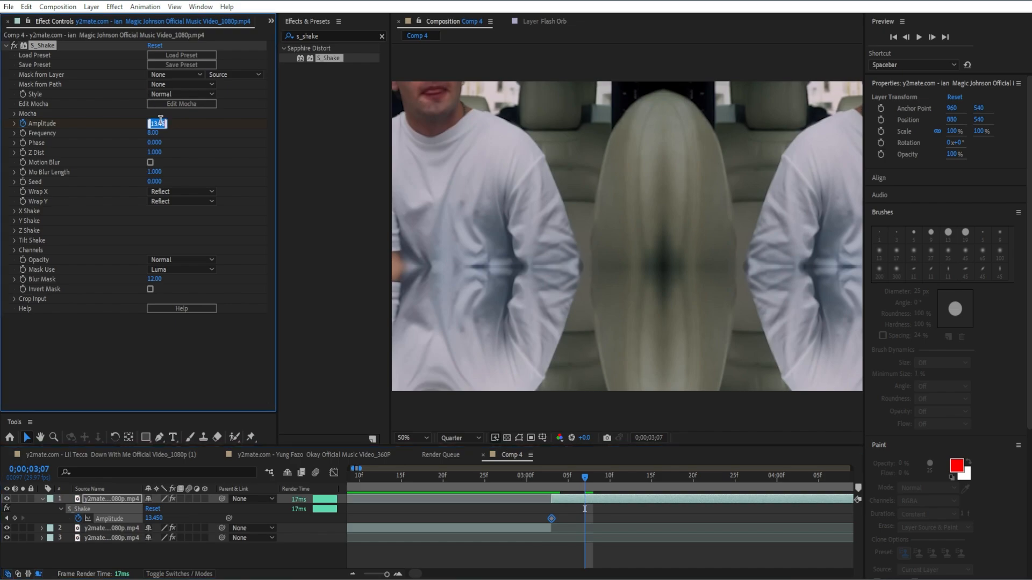
type("0")
key("Return")
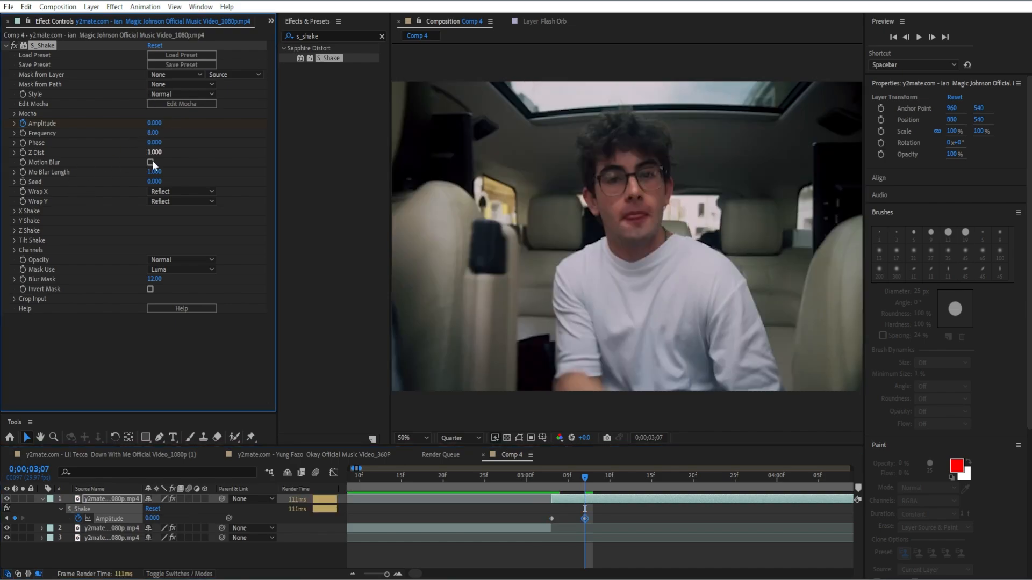
Turn on Motion Blur in the third clip's S_Shake and preview the shake from 0;00;03;02
left_click(14, 212)
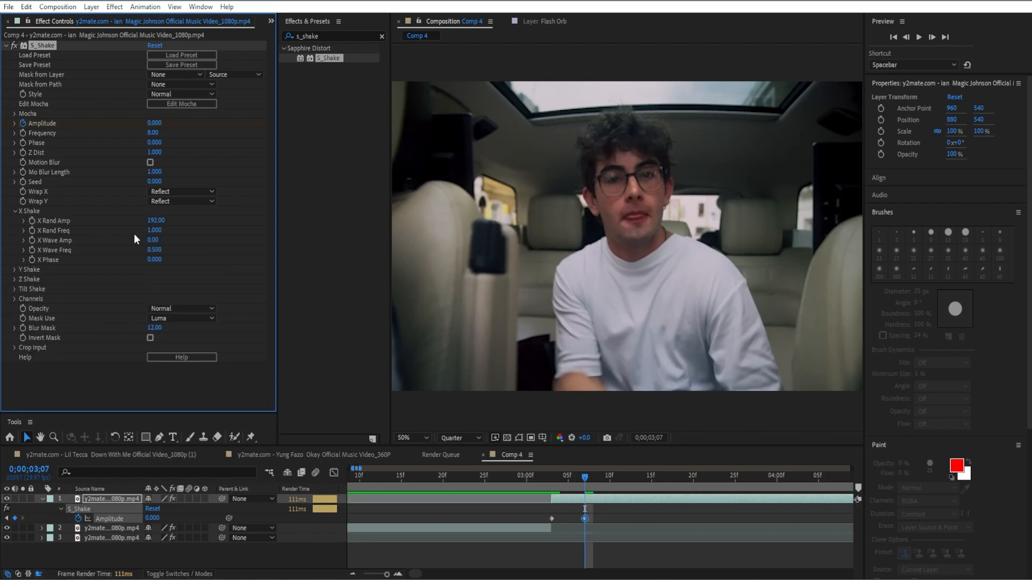
left_click(150, 162)
left_click_drag(584, 477, 547, 488)
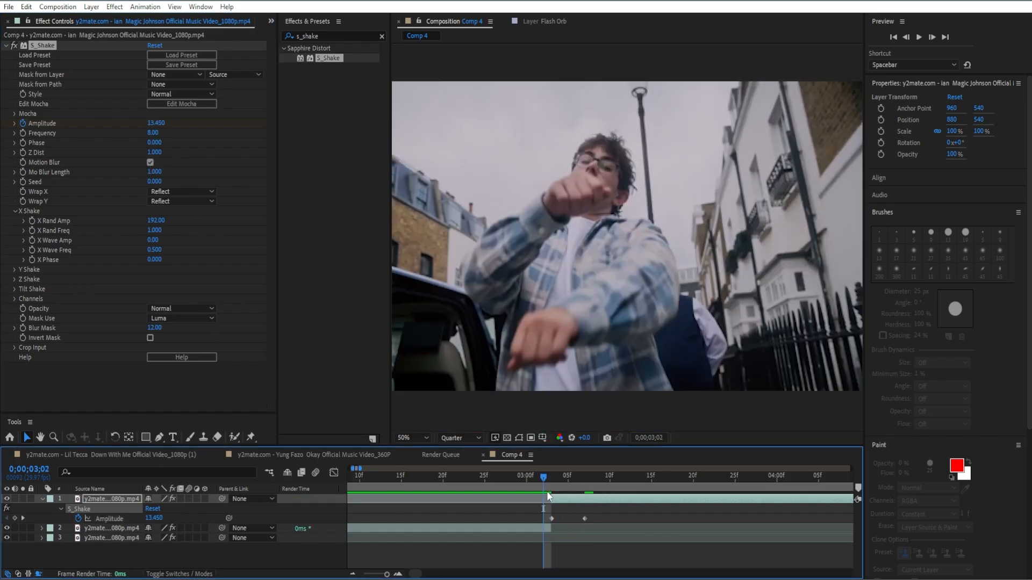
key("space")
key("space")
left_click_drag(641, 476, 593, 495)
left_click(5, 46)
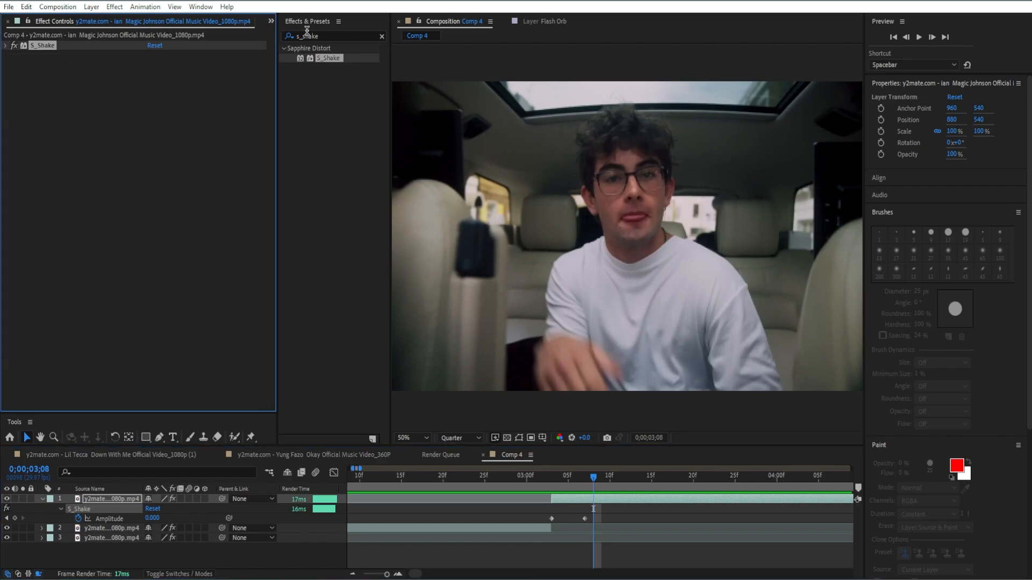
Apply the Distort Warp effect to the third clip with Warp Style set to FishEye
left_click(382, 36)
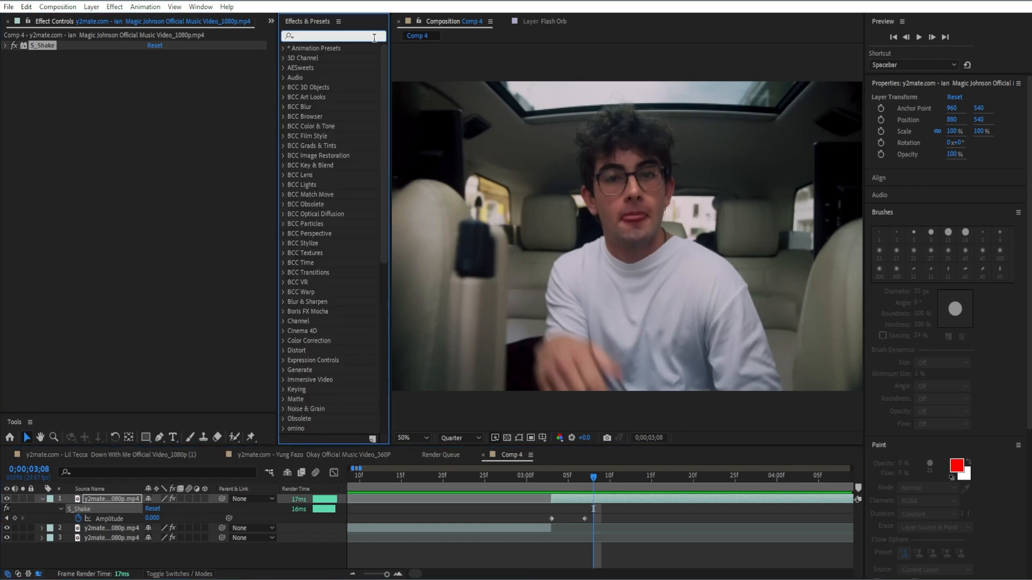
type("warp")
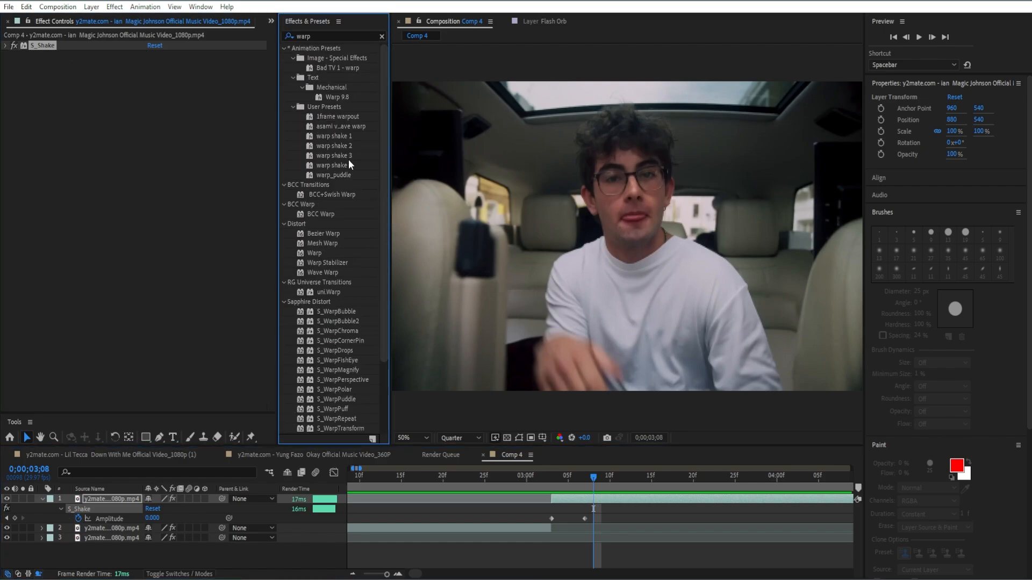
scroll(339, 194, "down", 3)
scroll(337, 220, "up", 1)
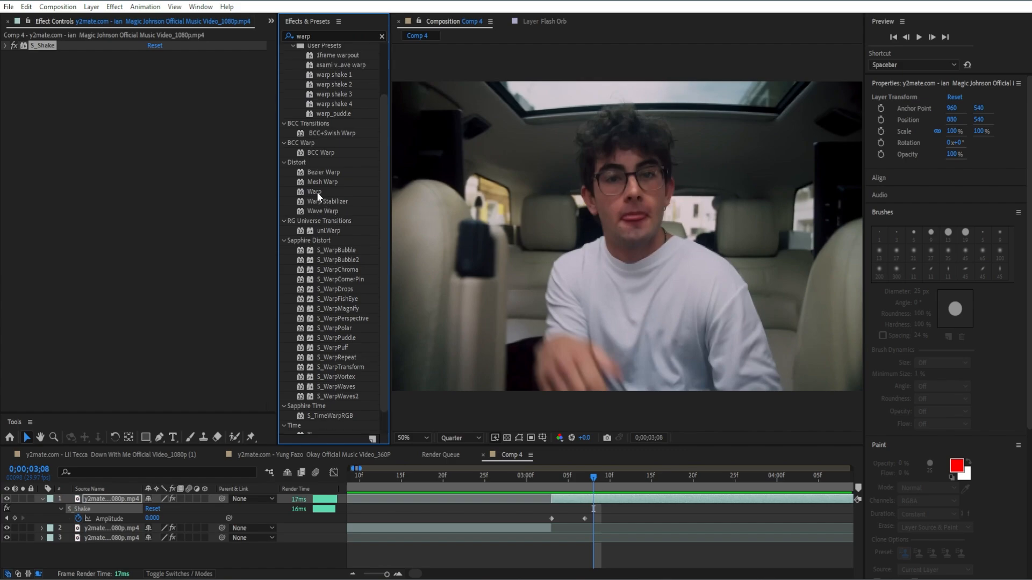
left_click_drag(317, 193, 191, 174)
left_click(177, 64)
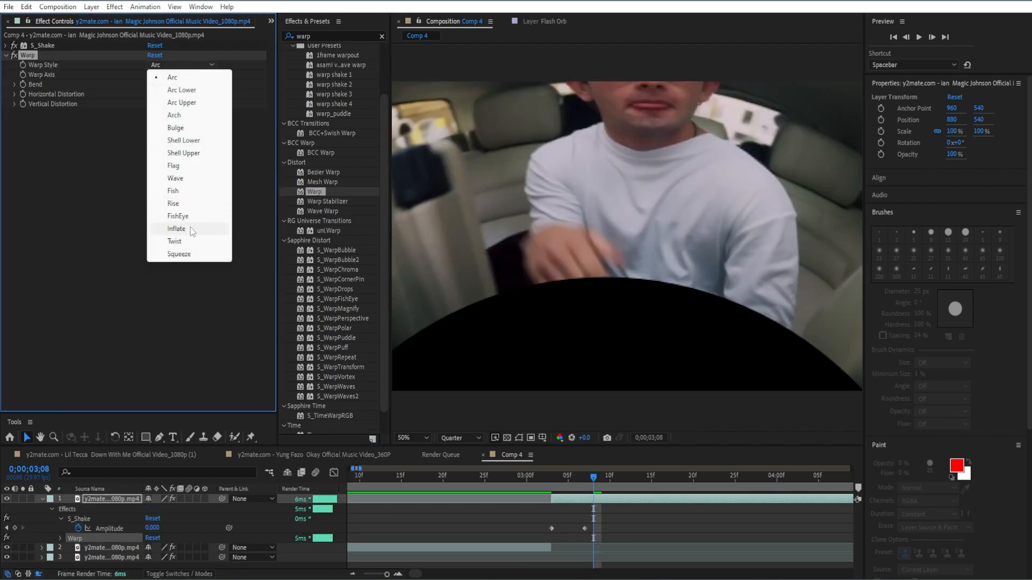
left_click(183, 216)
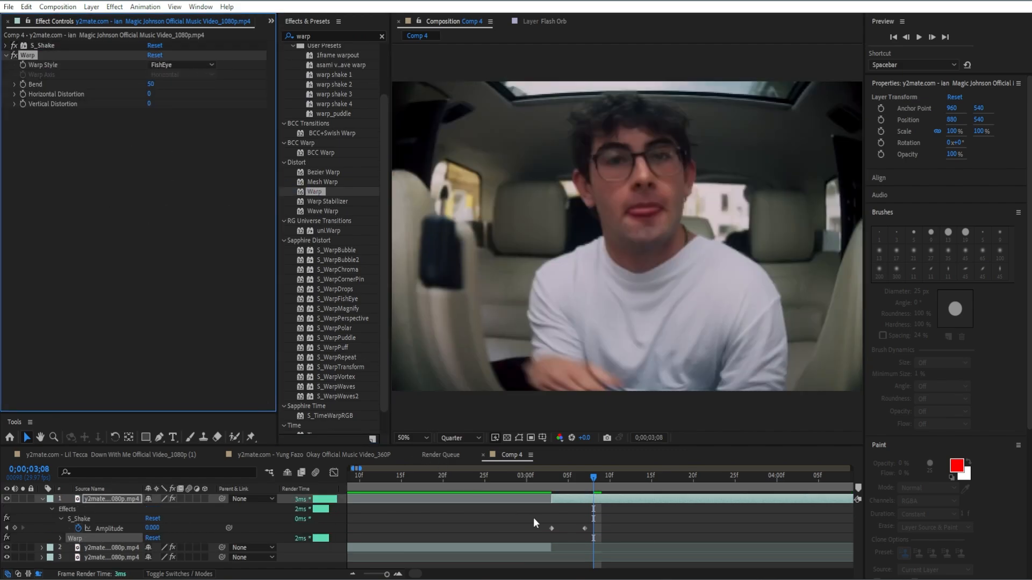
Keyframe the Warp Bend at 0 at 0;00;03;07 and -72 at 0;00;03;12
left_click_drag(594, 479, 588, 482)
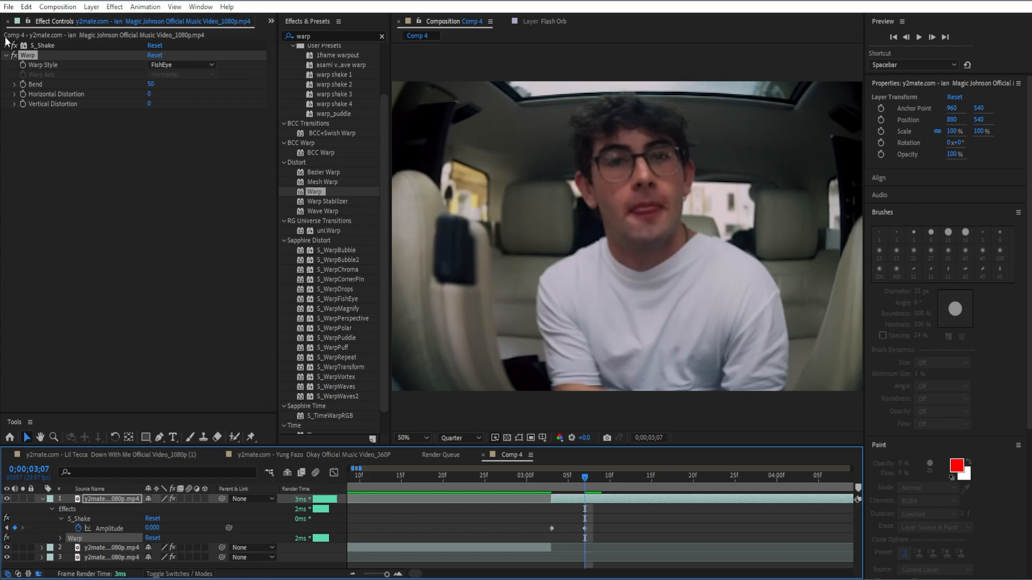
left_click(22, 84)
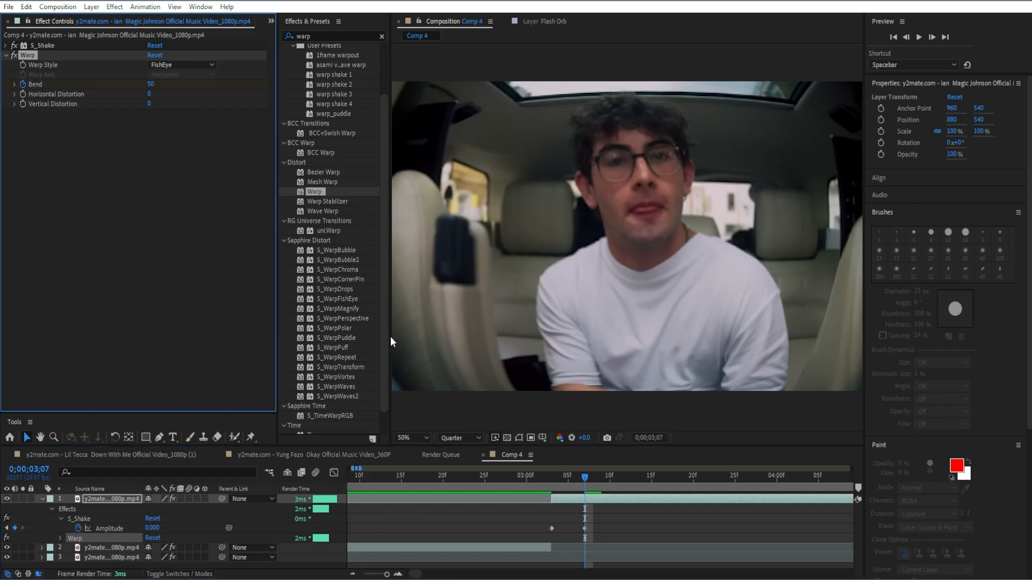
left_click(152, 84)
type("0")
key("Return")
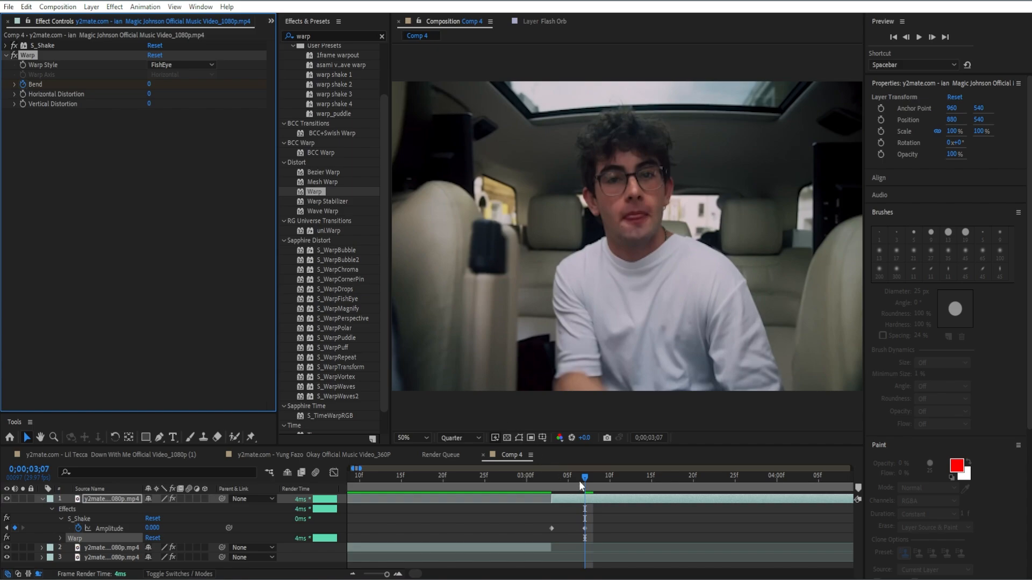
left_click_drag(585, 478, 632, 495)
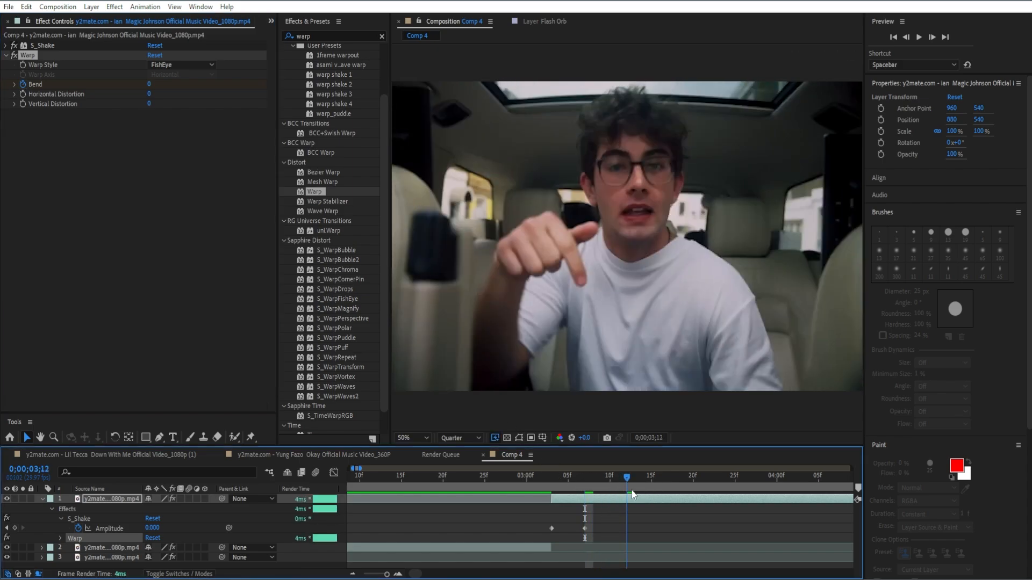
left_click(149, 84)
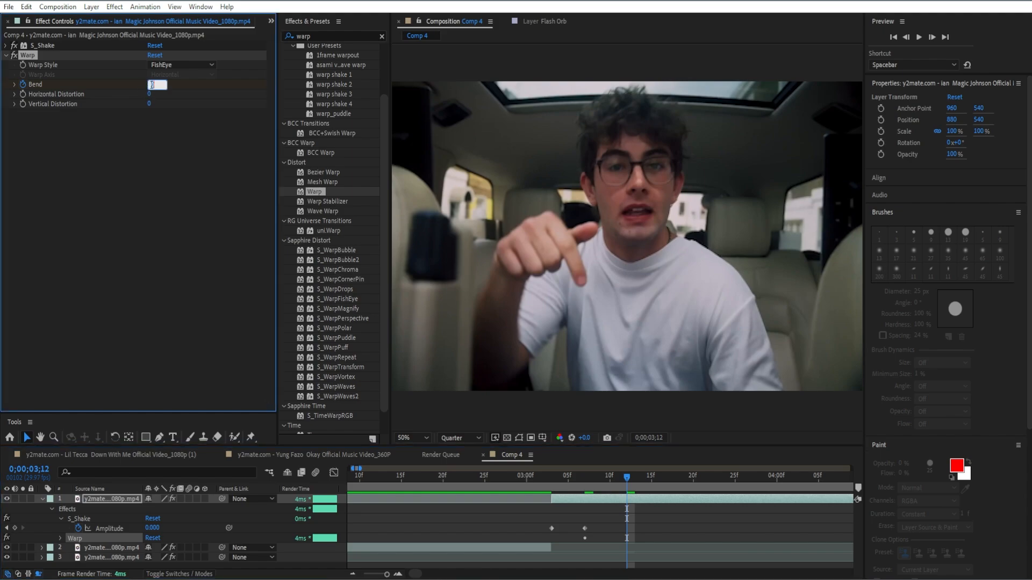
type("-72")
key("Return")
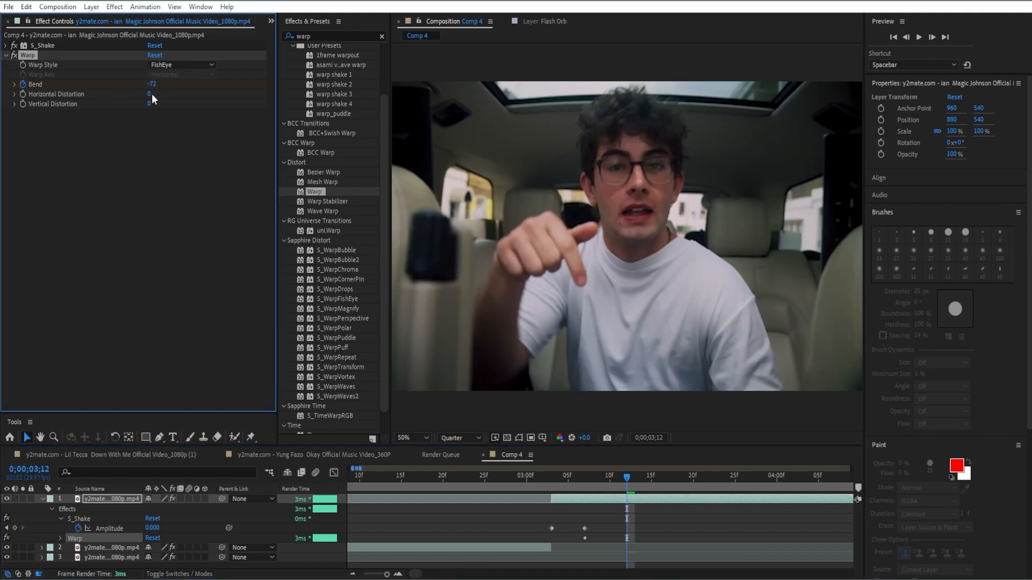
Keyframe the Warp Bend back to 0 at 0;00;04;09 and reveal the third clip's modified properties
key("minus")
left_click_drag(628, 476, 740, 475)
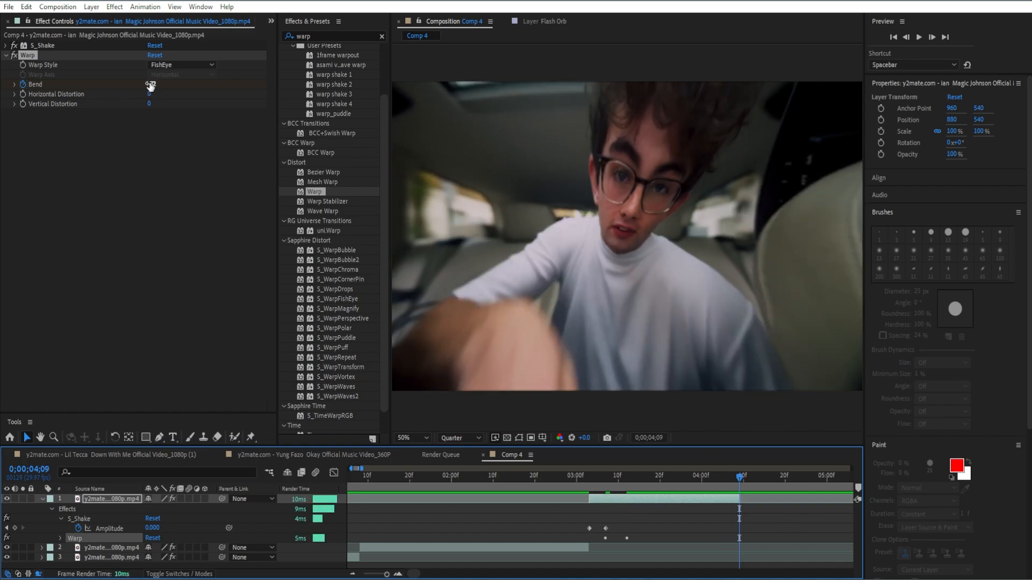
right_click(151, 85)
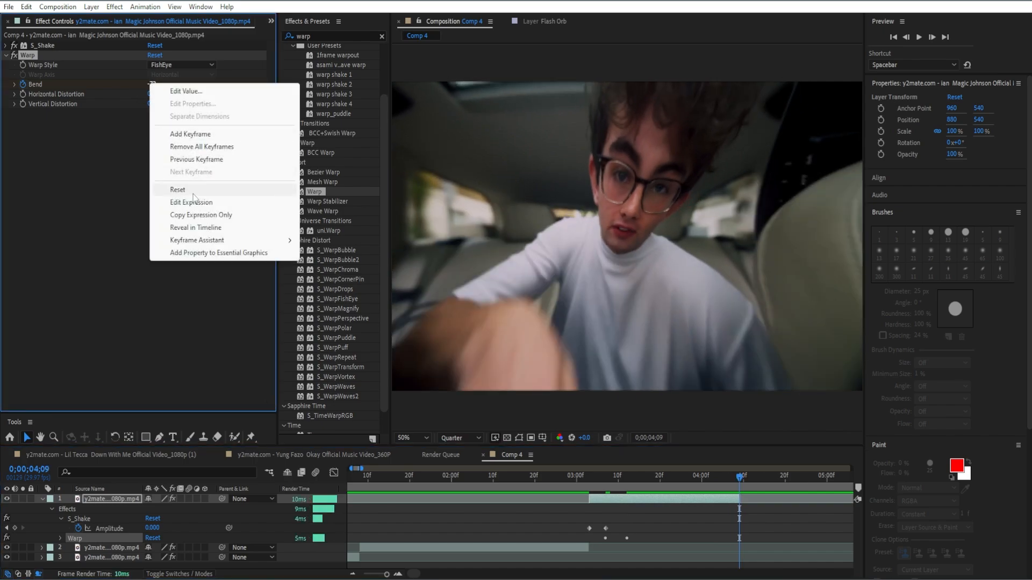
left_click(193, 190)
left_click(151, 85)
type("0")
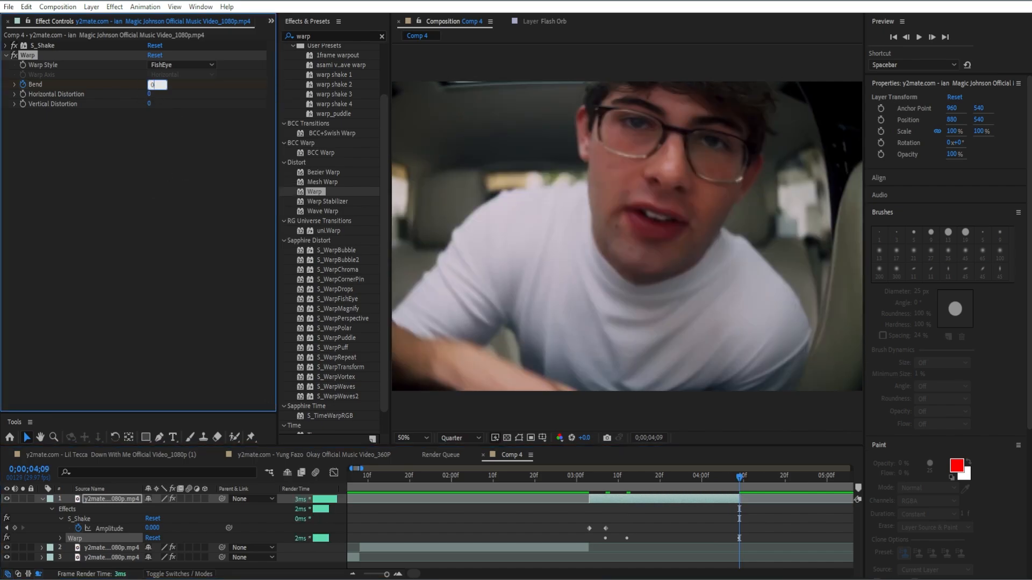
key("Return")
key("u")
key("u")
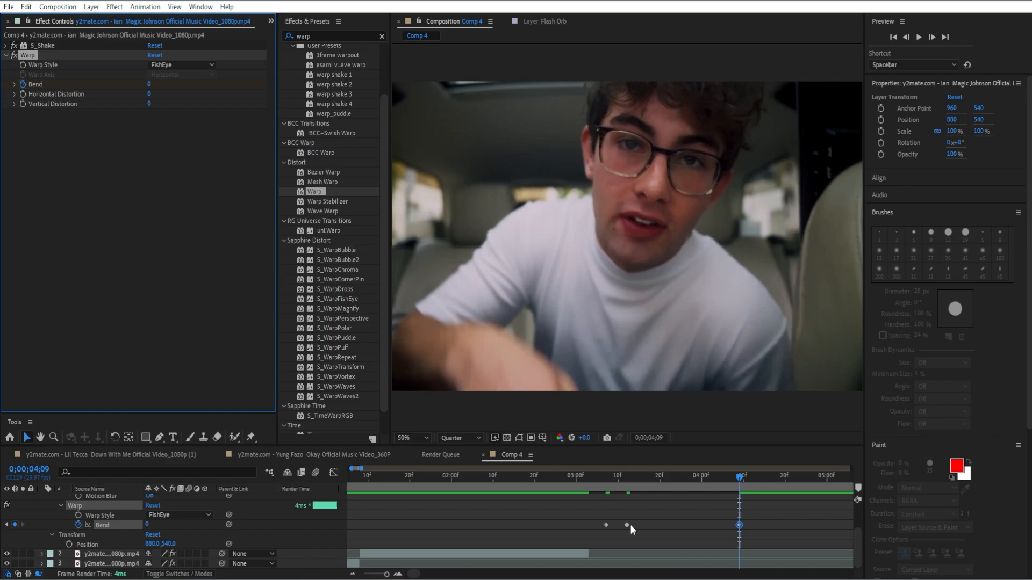
Move the middle Bend keyframe to 0;00;03;21 and preview the warp from about 0;00;03;08
left_click_drag(627, 525, 664, 521)
left_click(673, 517)
left_click_drag(748, 472, 609, 524)
key("space")
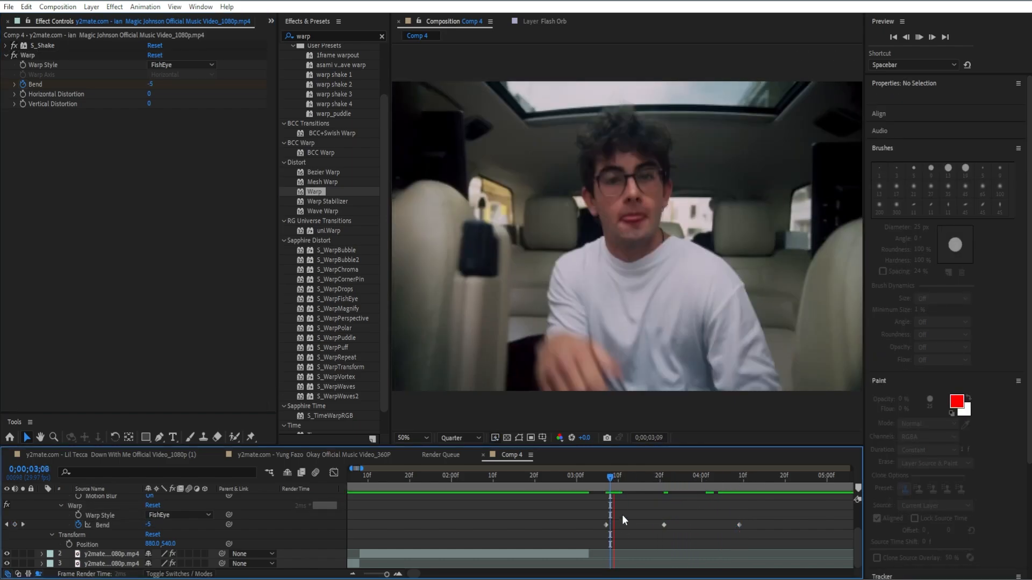
key("space")
left_click_drag(706, 482, 664, 511)
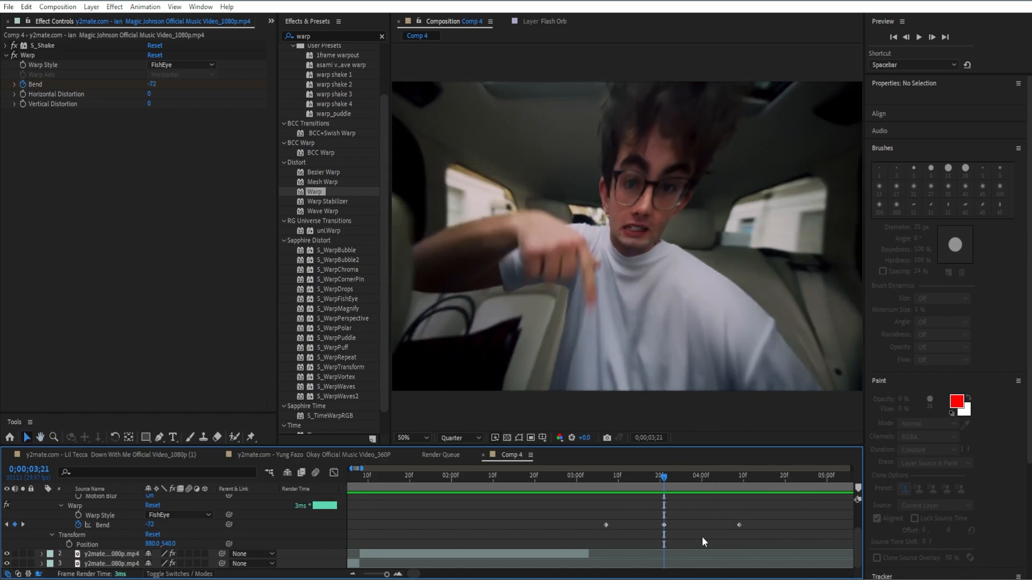
Apply Easy Ease to the third clip's Warp Bend and S_Shake Amplitude keyframes
left_click_drag(740, 523, 624, 544)
scroll(592, 522, "up", 2)
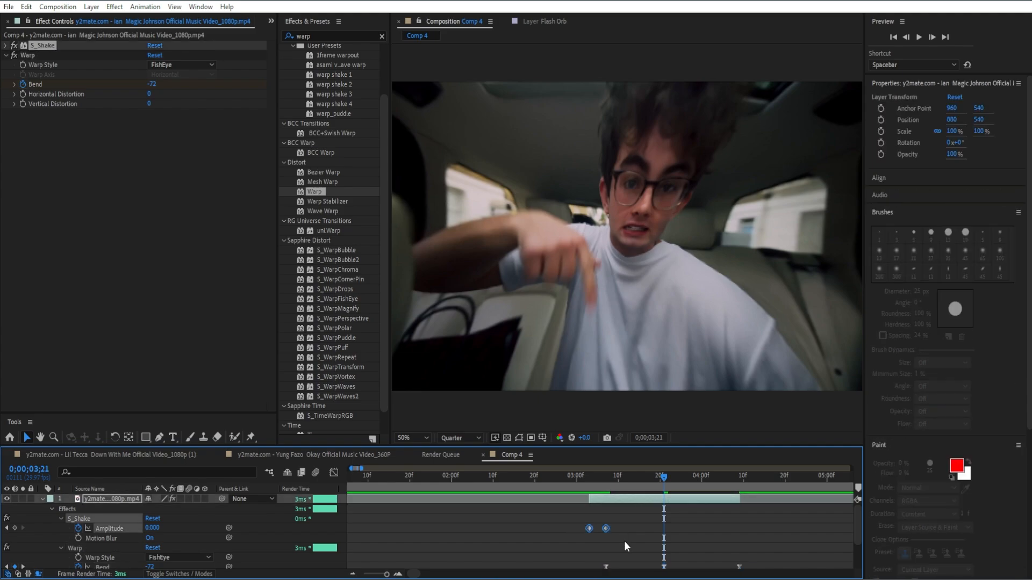
left_click(624, 540)
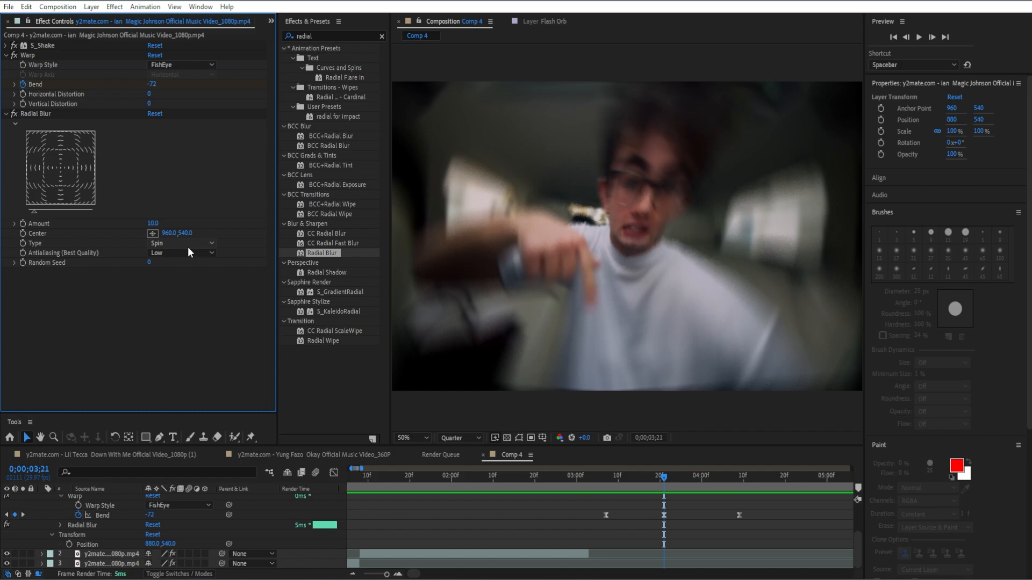
Apply Radial Blur to the third clip with Type set to Zoom and Antialiasing set to High
left_click(188, 246)
left_click(182, 267)
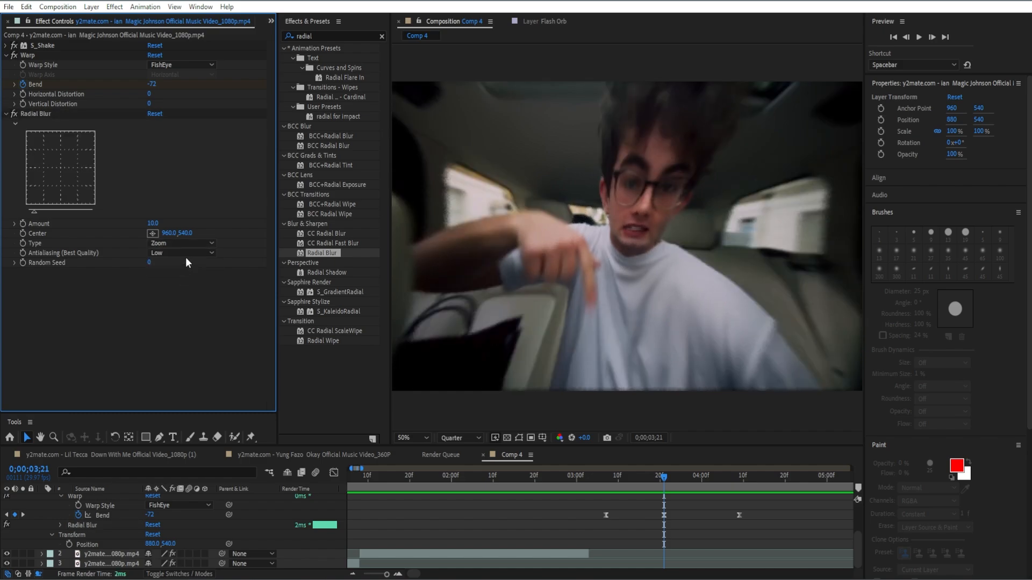
left_click(188, 256)
left_click(186, 278)
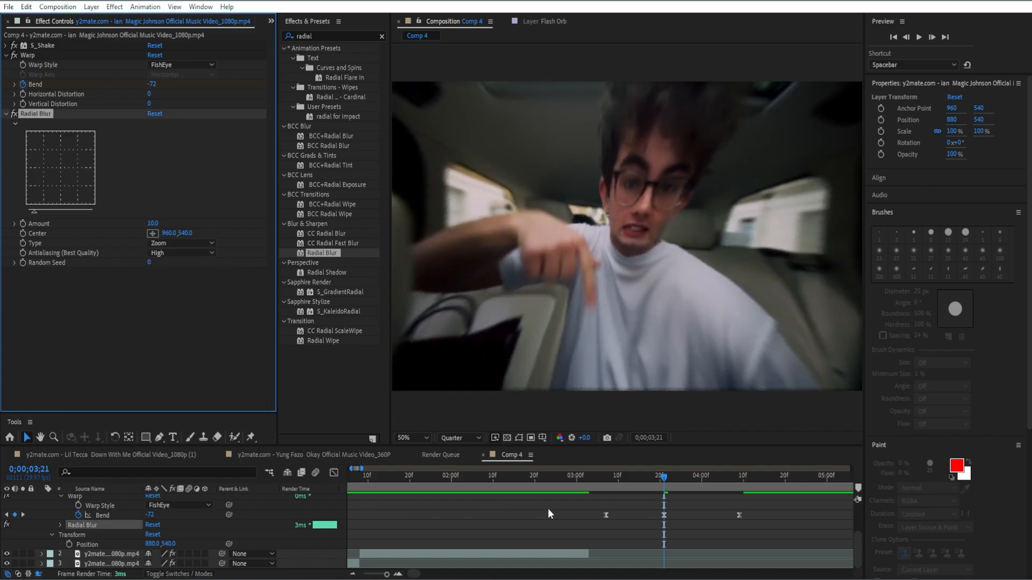
Keyframe the third clip's Radial Blur Amount at 0 at 0;00;03;07
left_click_drag(646, 486, 603, 516)
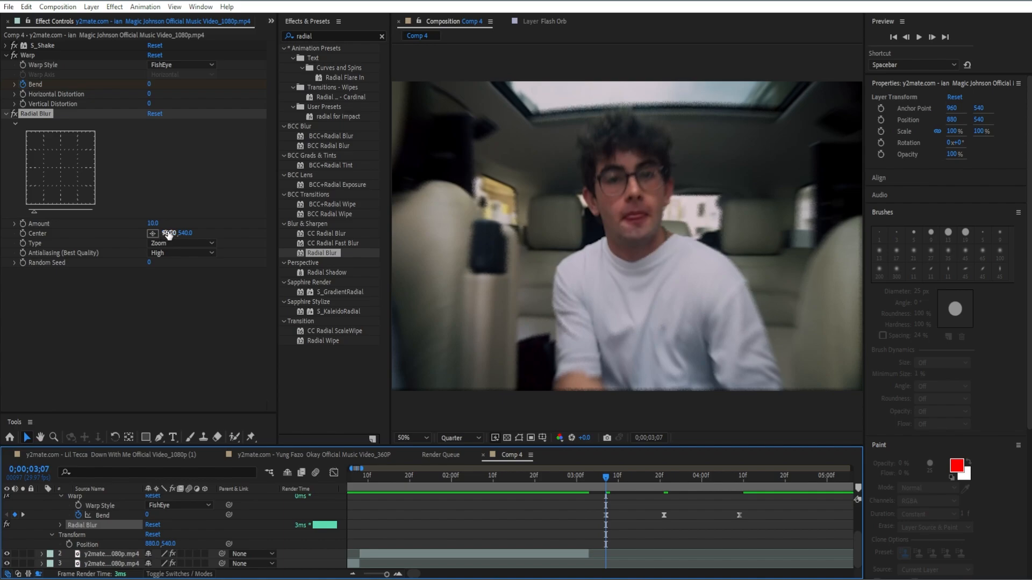
left_click(153, 224)
type("0")
key("Return")
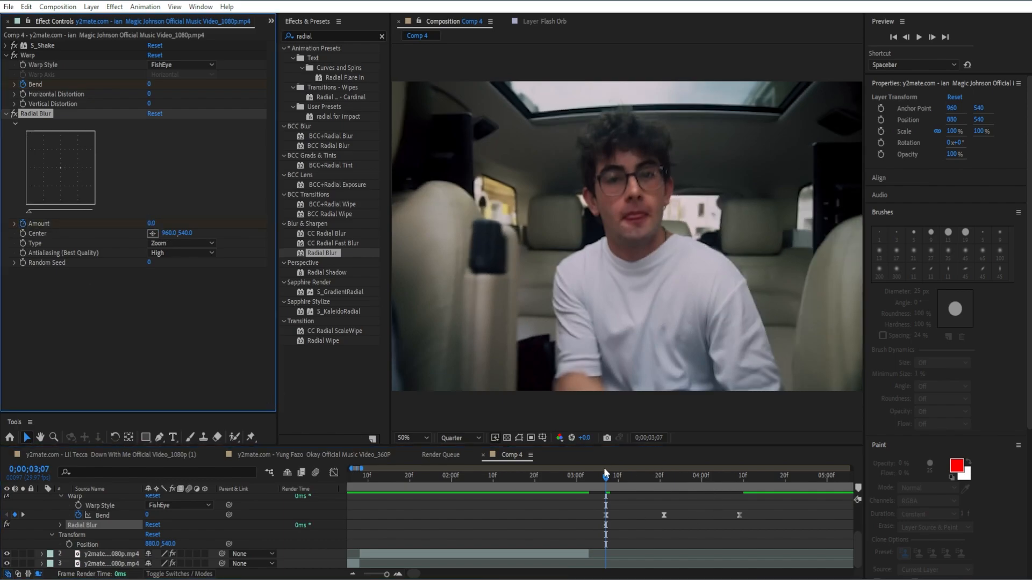
key("u")
key("u")
scroll(637, 520, "down", 3)
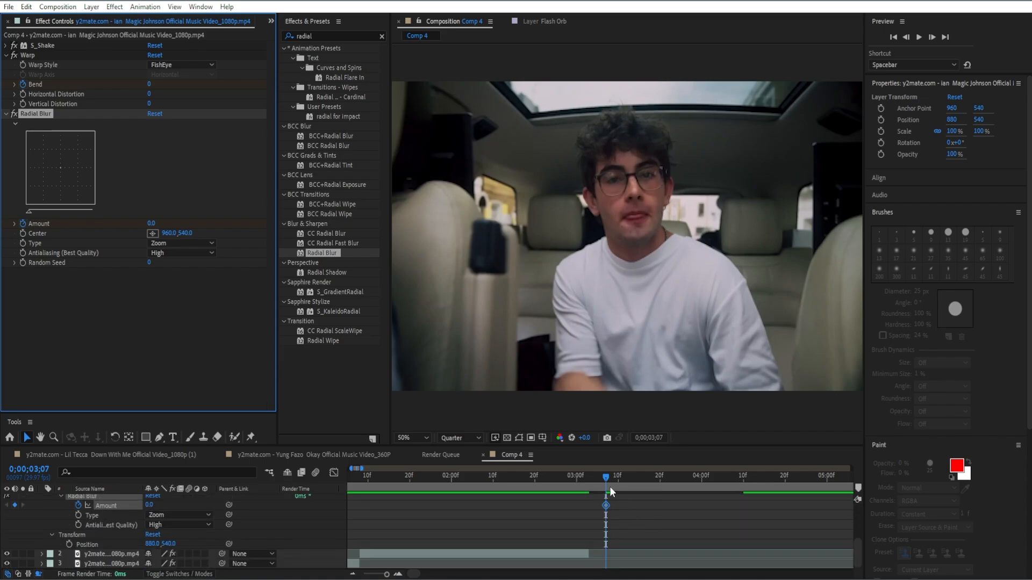
Set a Radial Blur Amount keyframe of 60 at 0;00;03;21, in line with the middle Bend keyframe
scroll(611, 500, "up", 1)
left_click_drag(602, 472, 662, 485)
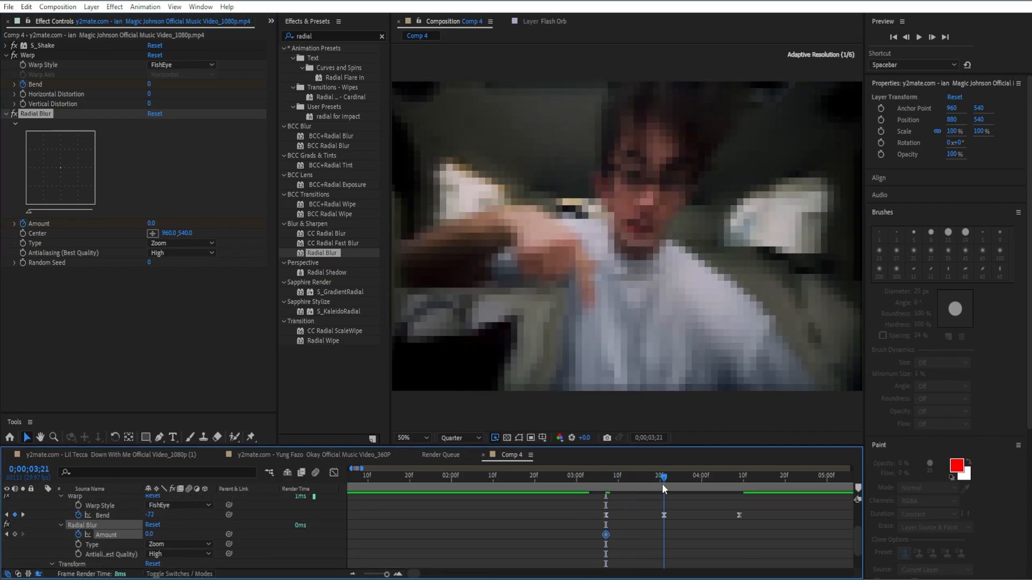
left_click(151, 223)
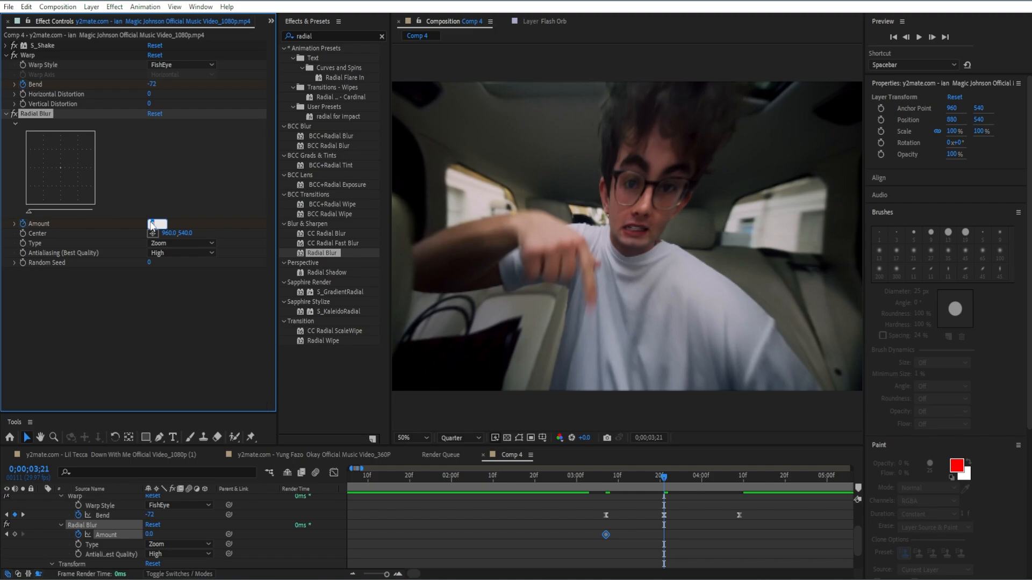
type("60")
key("Return")
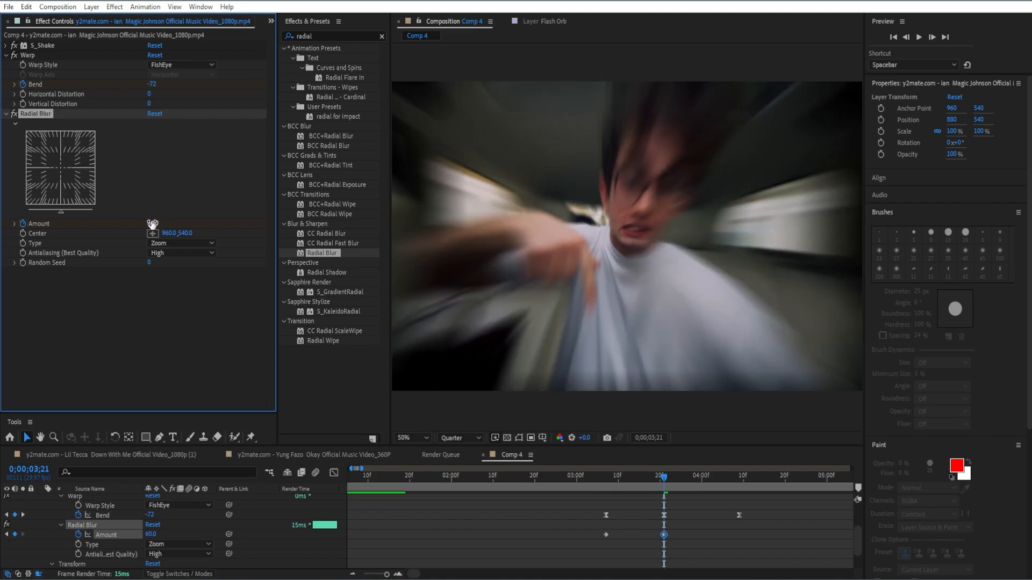
Set a Radial Blur Amount keyframe of 0 at 0;00;04;09, in line with the third clip's last Bend keyframe
left_click_drag(665, 480, 740, 498)
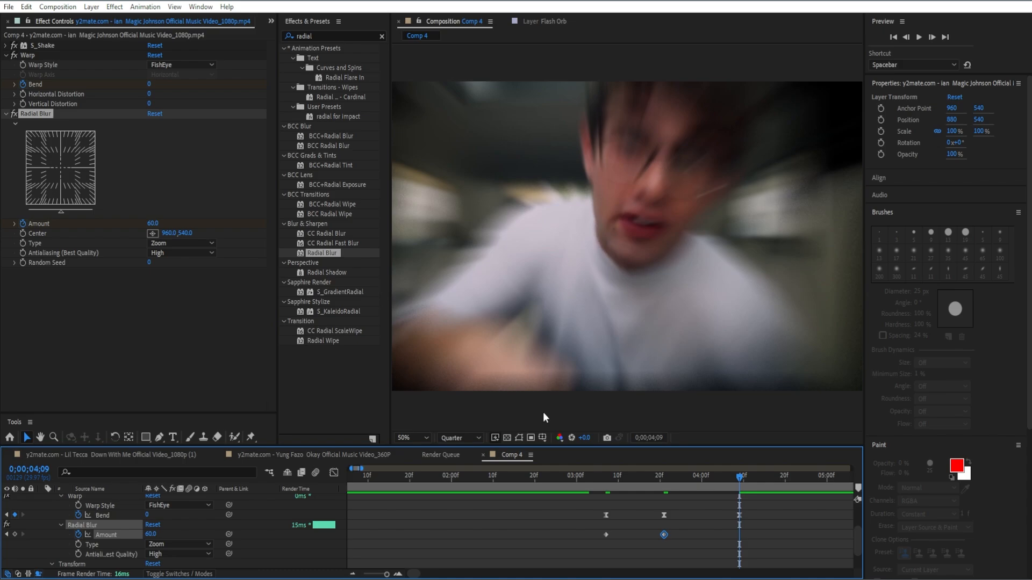
left_click(152, 224)
type("0")
key("Return")
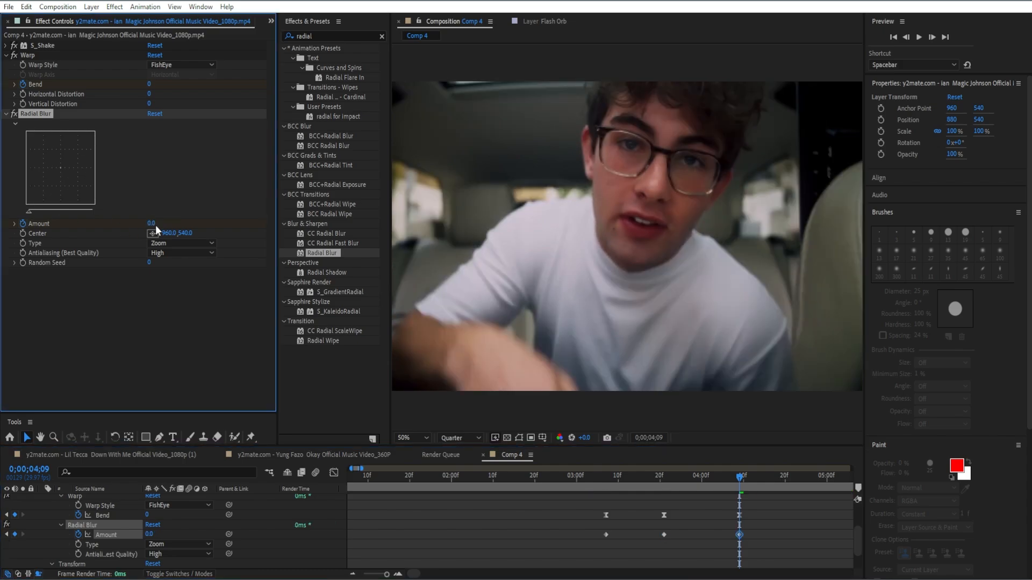
Apply Easy Ease to all three Radial Blur Amount keyframes on the third clip
left_click_drag(773, 540, 597, 528)
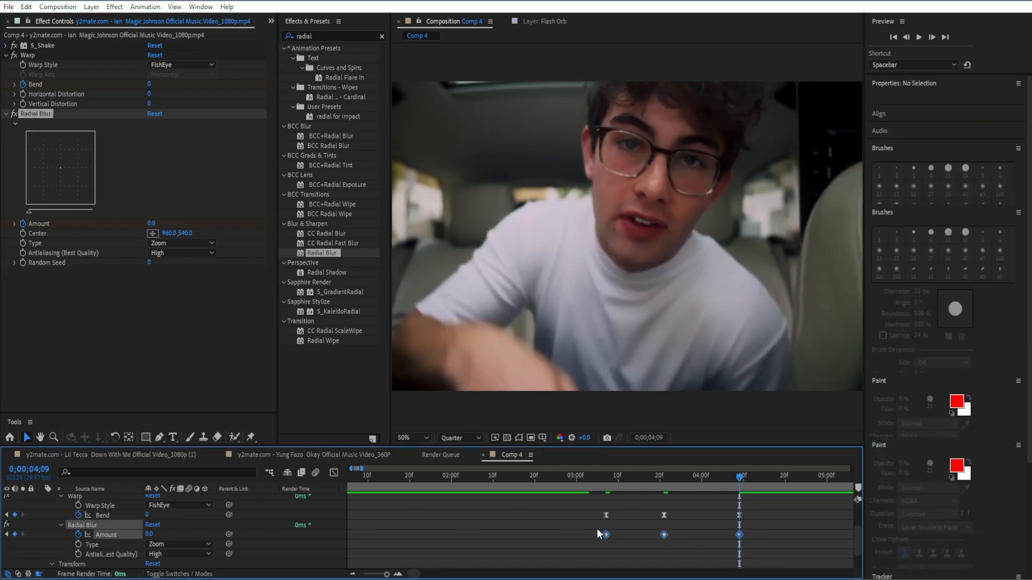
key("F9")
left_click(597, 528)
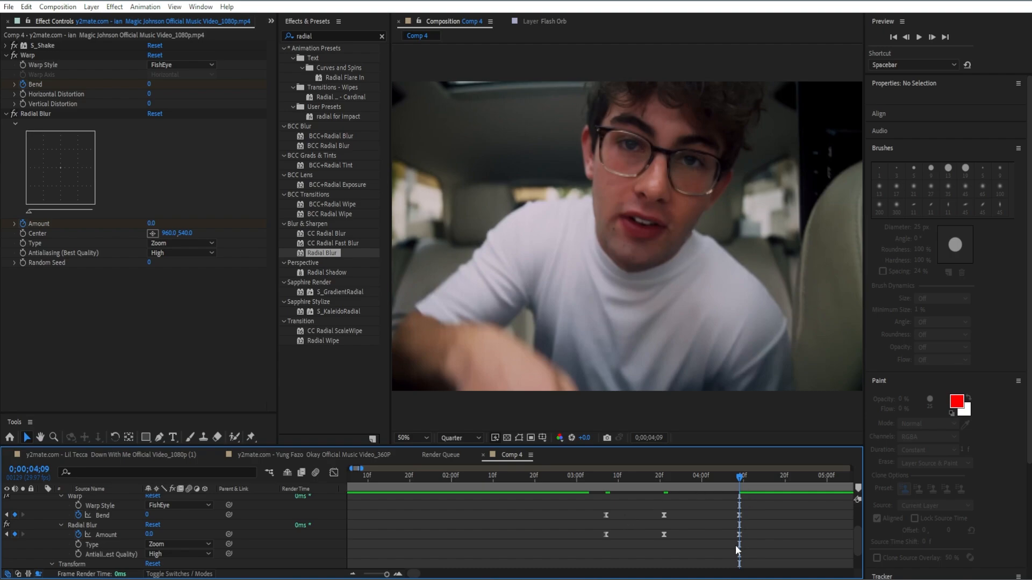
Collapse the third clip's expanded effect properties in the timeline and deselect the layer
scroll(731, 534, "up", 3)
left_click(685, 499)
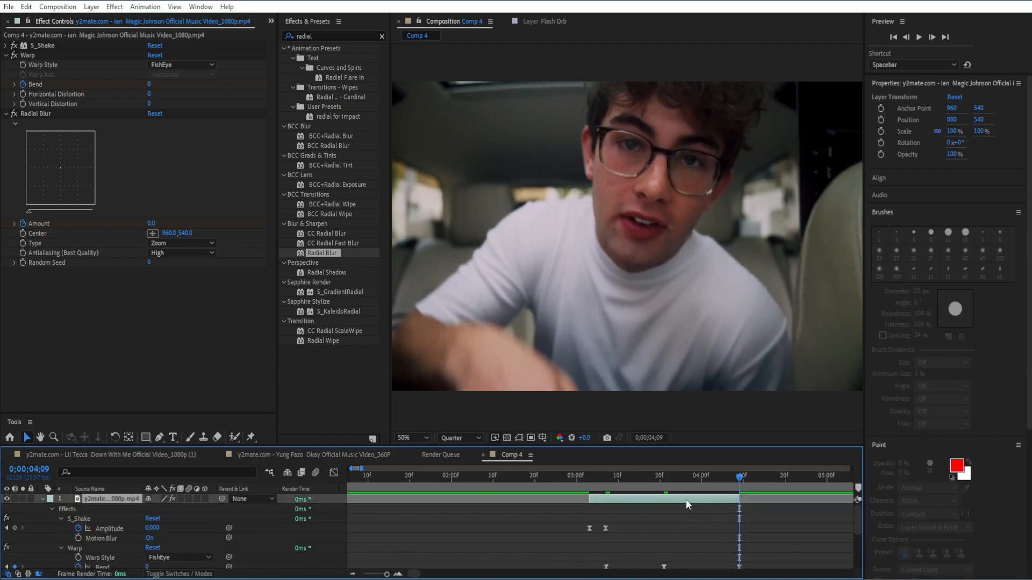
key("ctrl+grave")
left_click(700, 557)
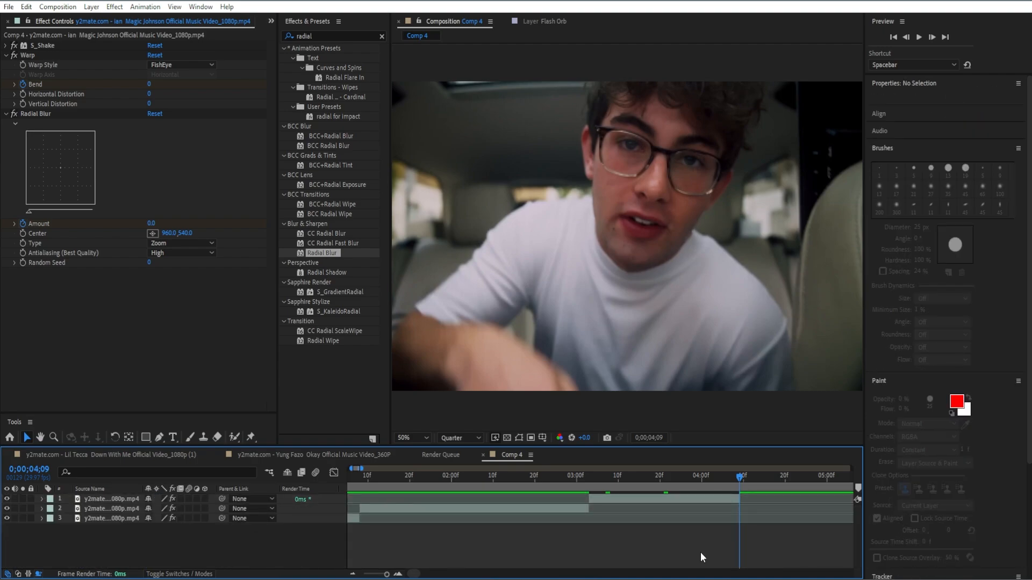